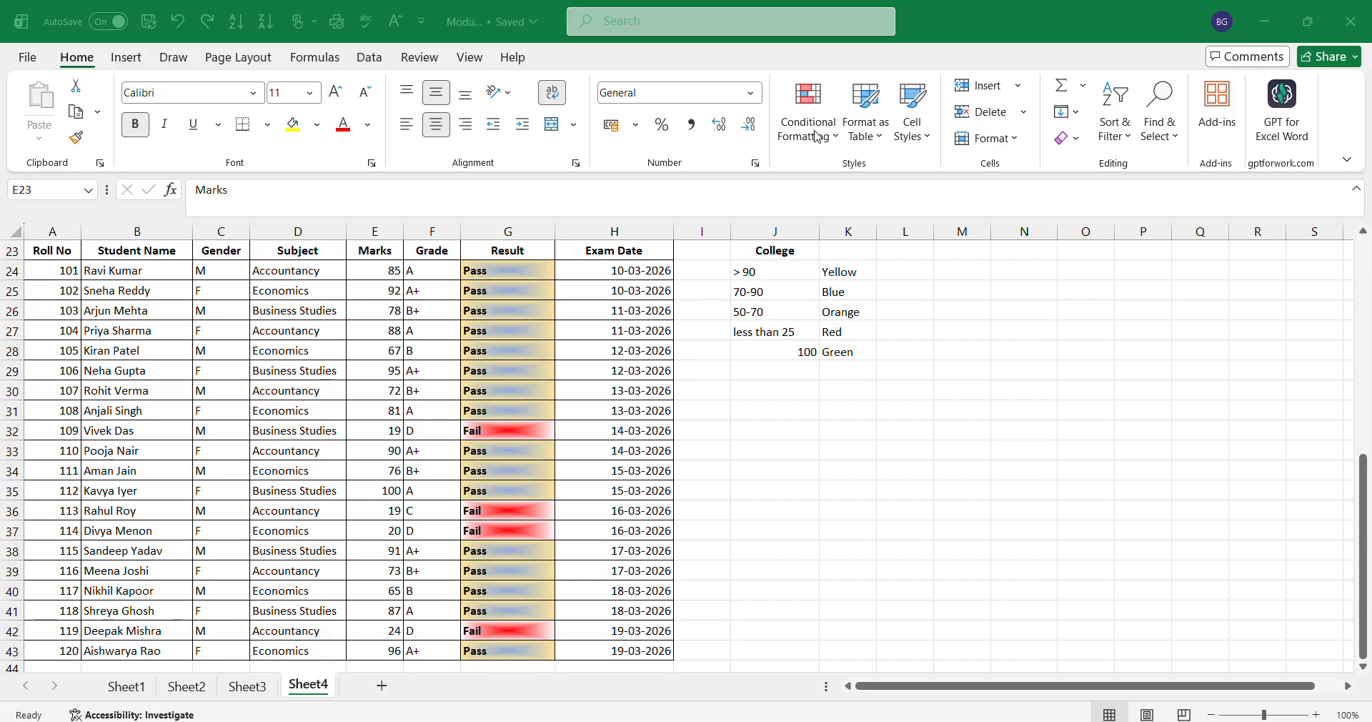
pyautogui.click(817, 137)
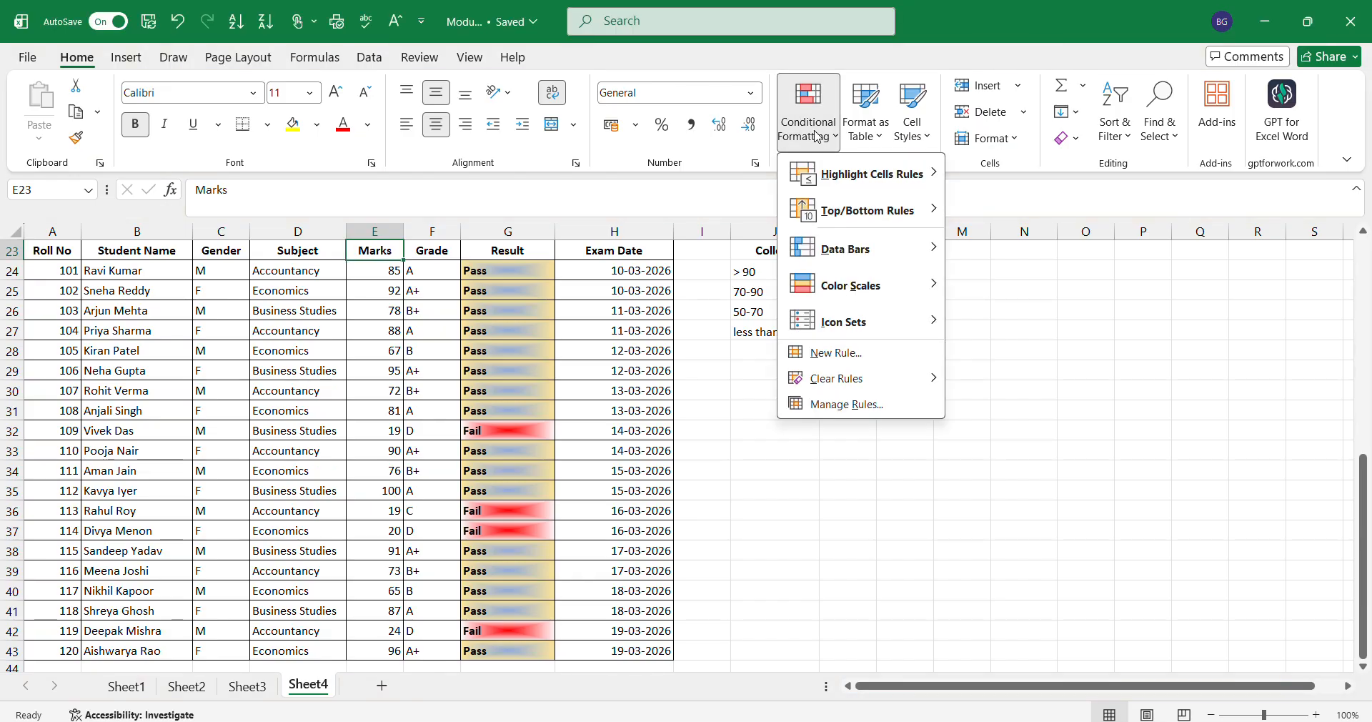
pyautogui.click(817, 137)
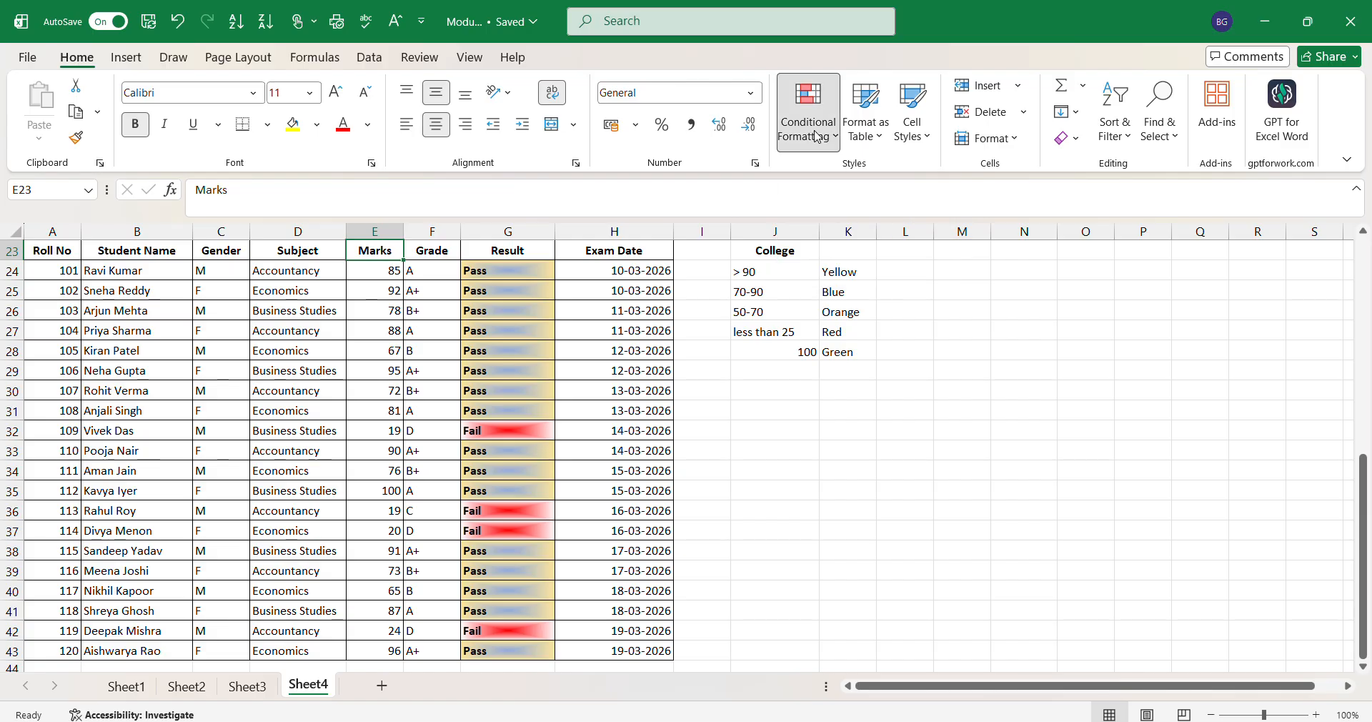
pyautogui.click(817, 136)
pyautogui.click(377, 250)
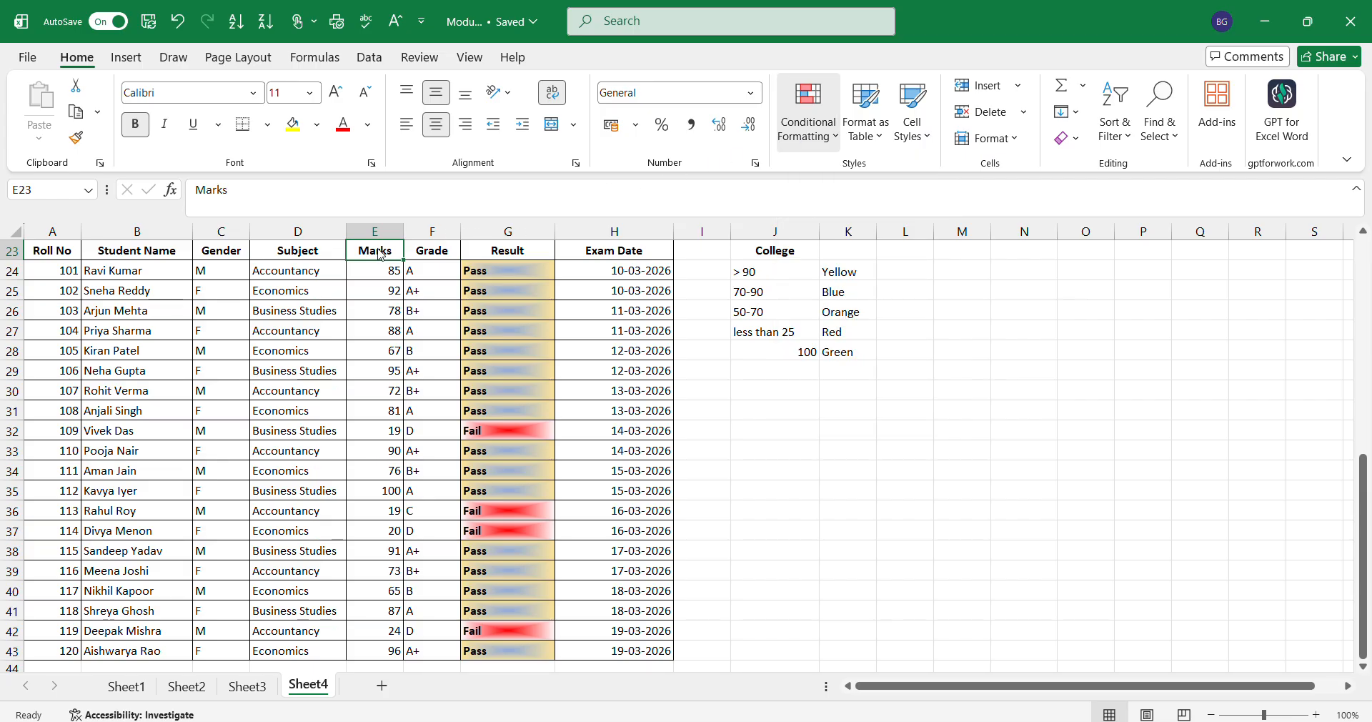
# - Review the individual marks in the Marks column, E24:E43, against the colour criteria listed beside the table
pyautogui.moveTo(377, 275); pyautogui.dragTo(393, 606)
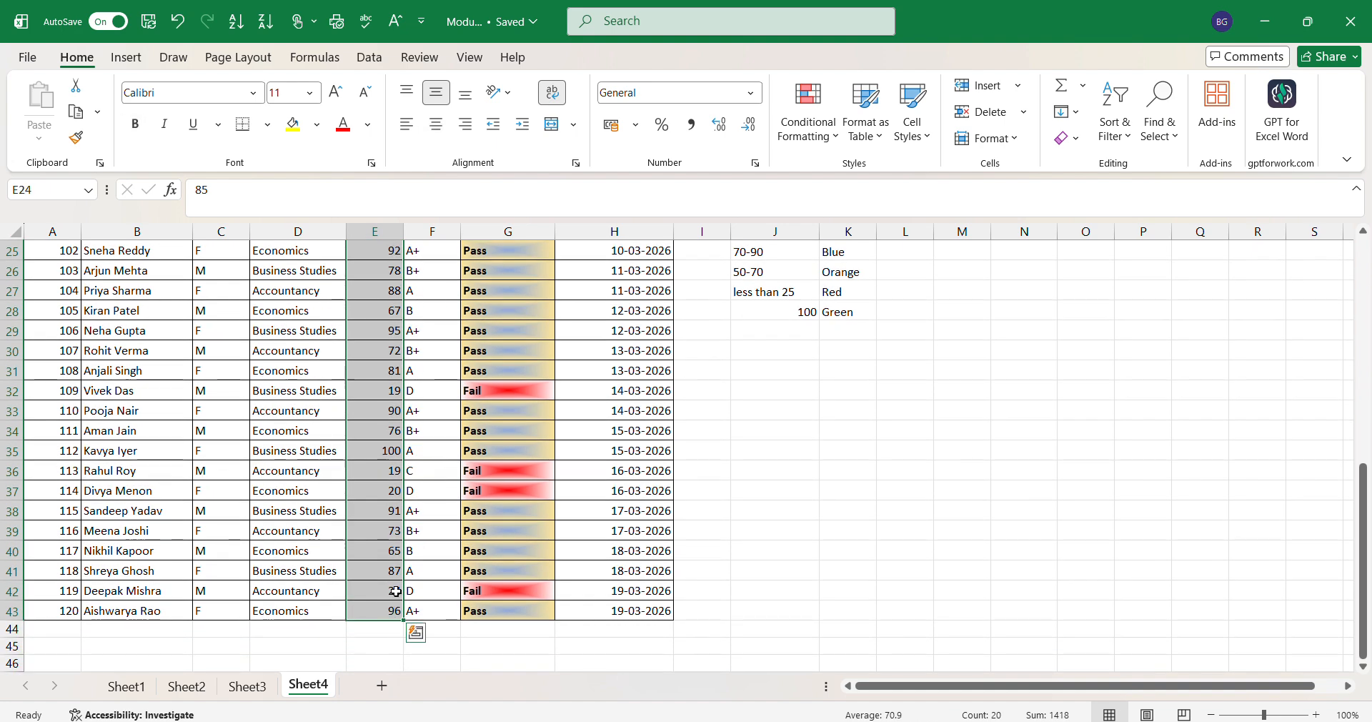
pyautogui.click(395, 592)
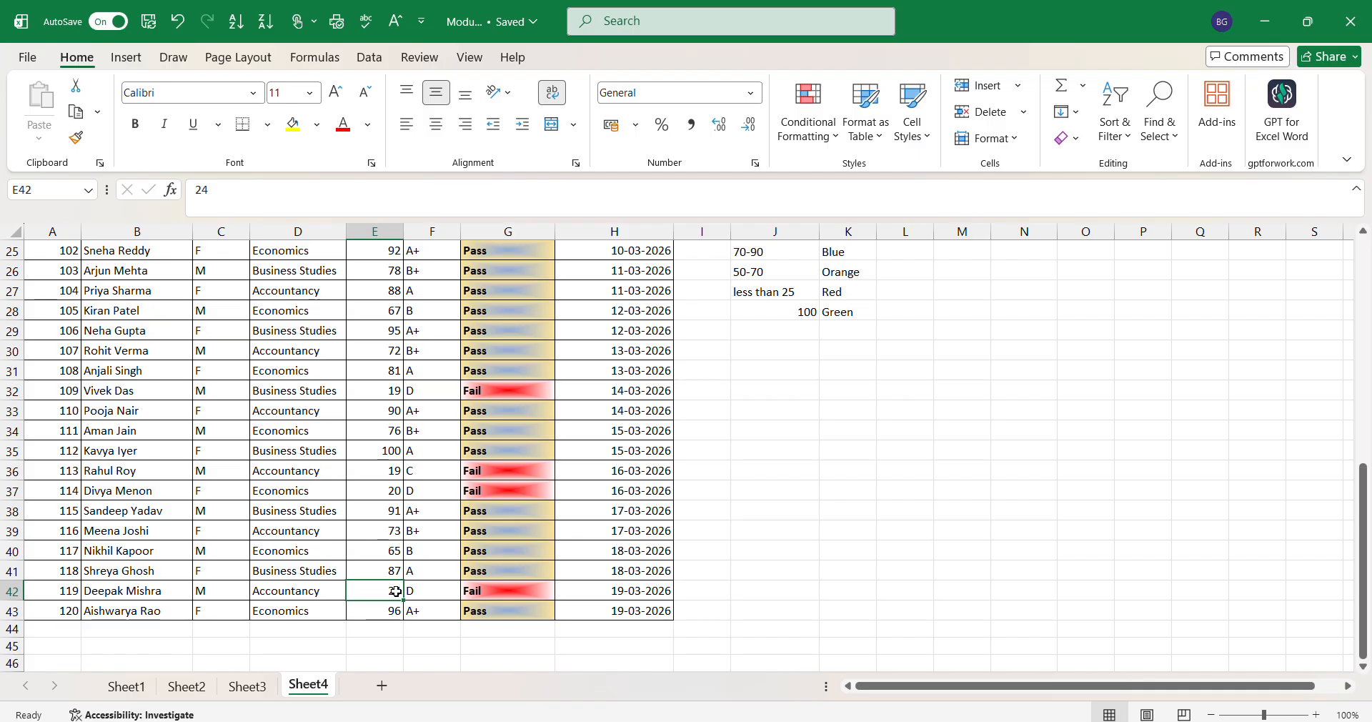
pyautogui.press('Up')
pyautogui.press('Up')
pyautogui.press('Up')
pyautogui.press('Up')
pyautogui.press('Up')
pyautogui.press('Up')
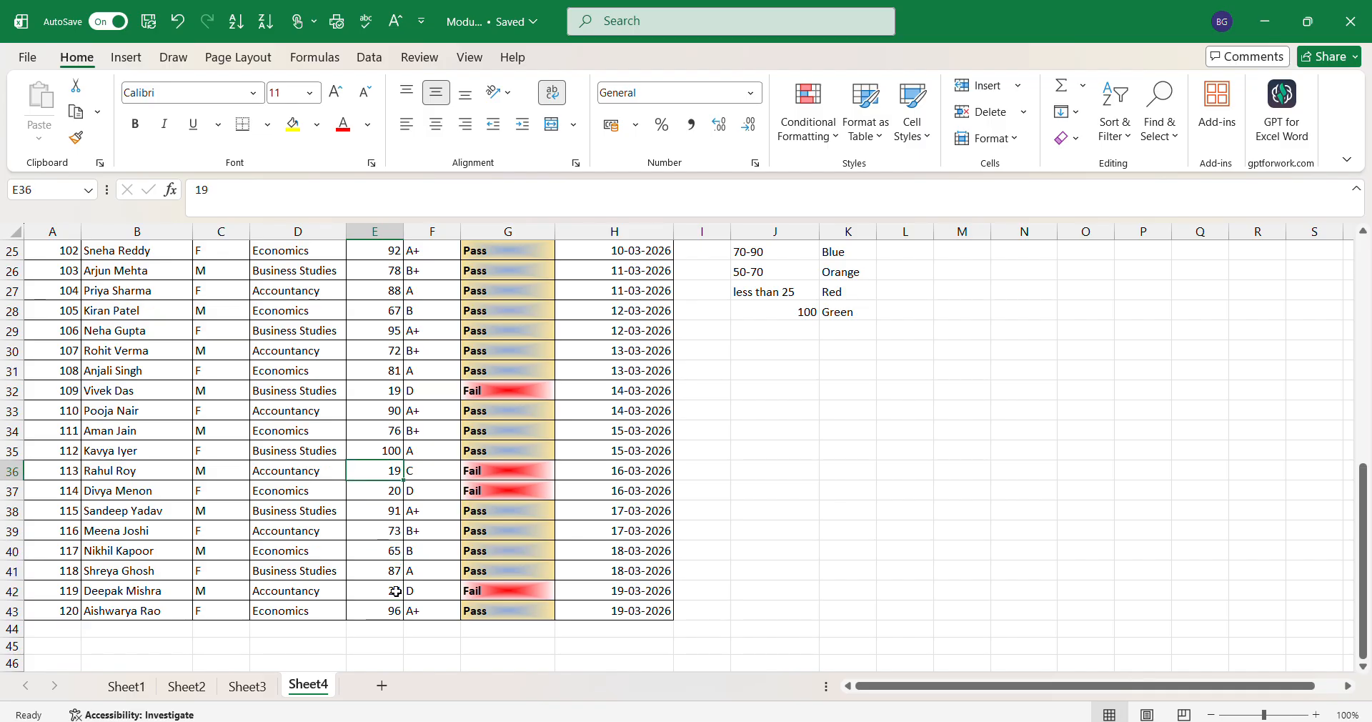
pyautogui.press('Up')
pyautogui.press('Up')
pyautogui.press('Up')
pyautogui.press('Up')
pyautogui.press('Up')
pyautogui.press('Up')
pyautogui.press('Up')
pyautogui.press('Up')
pyautogui.press('Up')
pyautogui.press('Up')
pyautogui.press('Up')
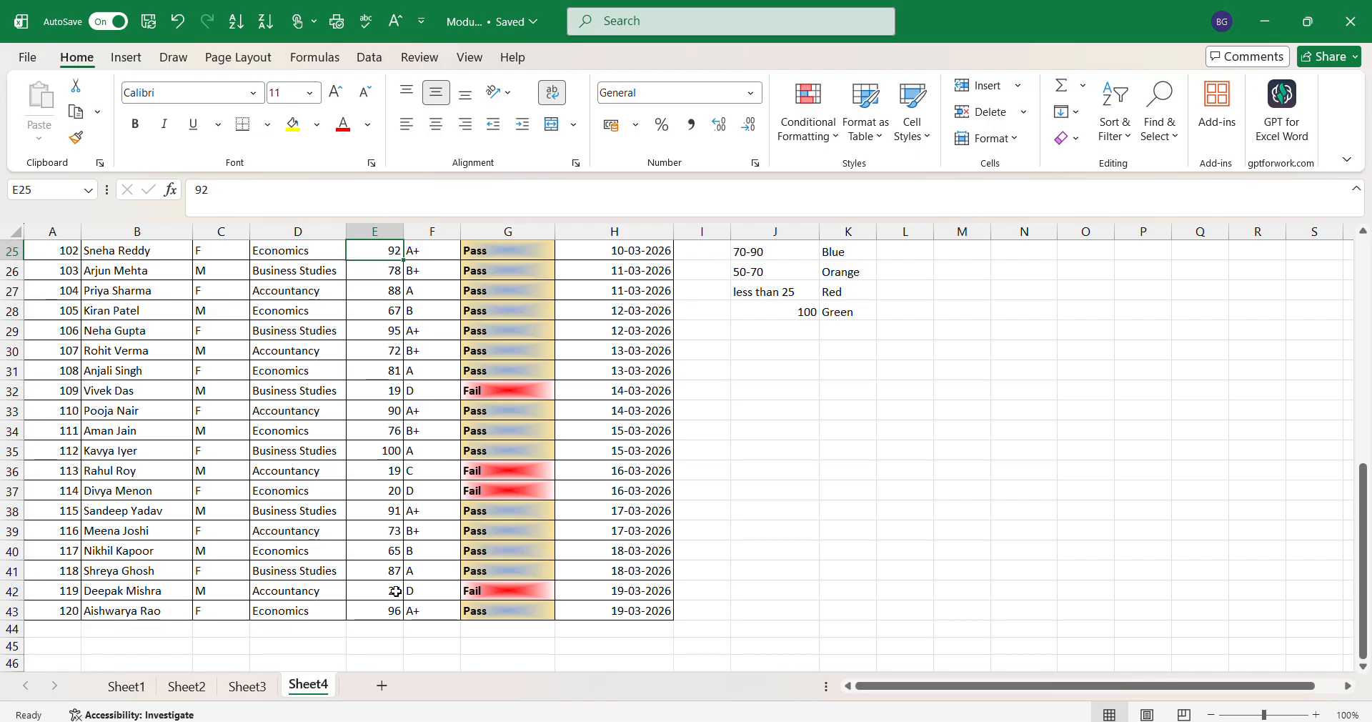
pyautogui.press('Up')
pyautogui.press('Up')
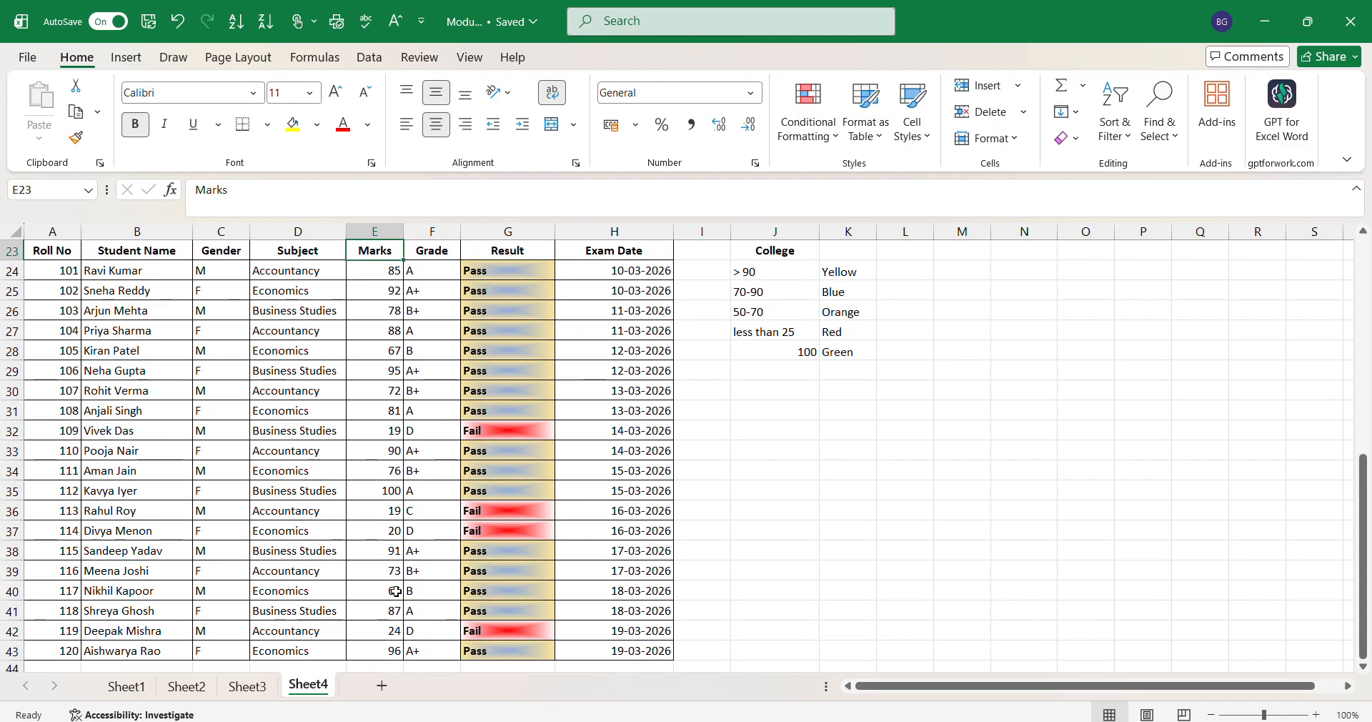
pyautogui.press('Down')
pyautogui.press('Down')
pyautogui.press('Down')
pyautogui.press('Down')
pyautogui.press('Down')
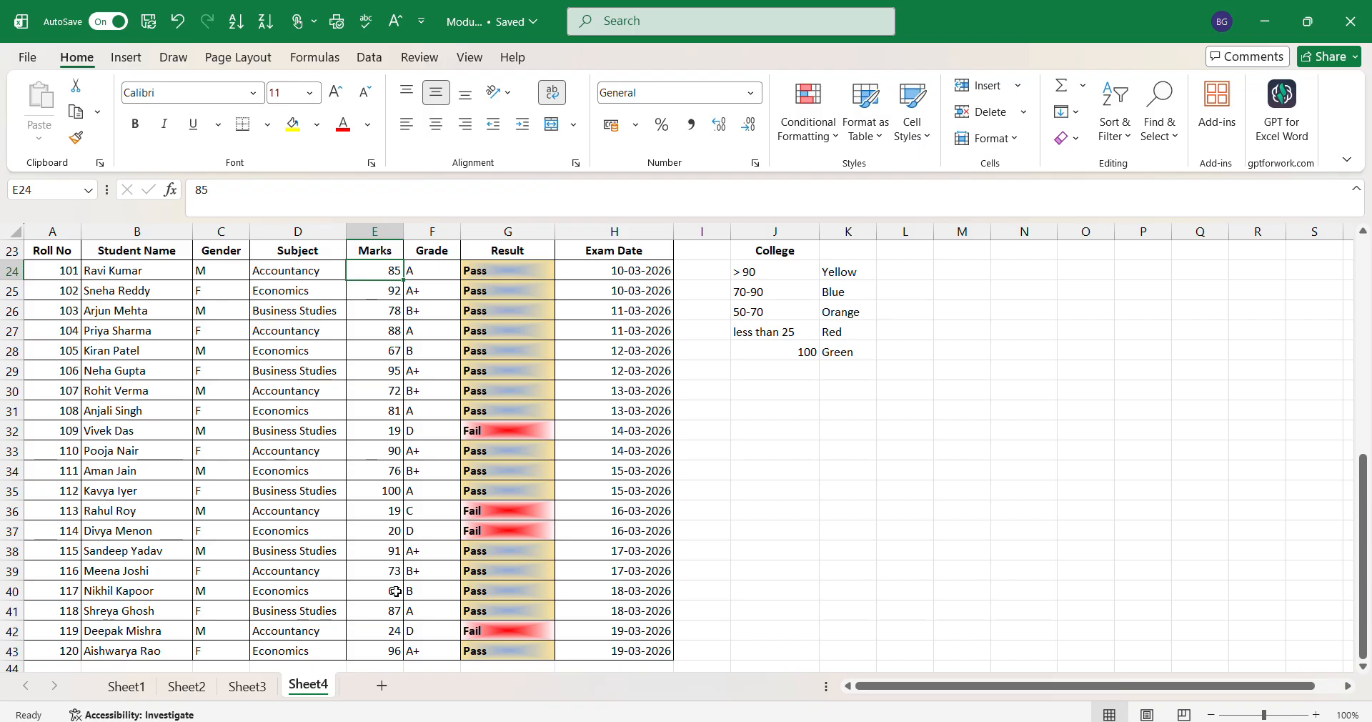
pyautogui.press('Down')
pyautogui.press('Down')
pyautogui.press('Down')
pyautogui.press('Down')
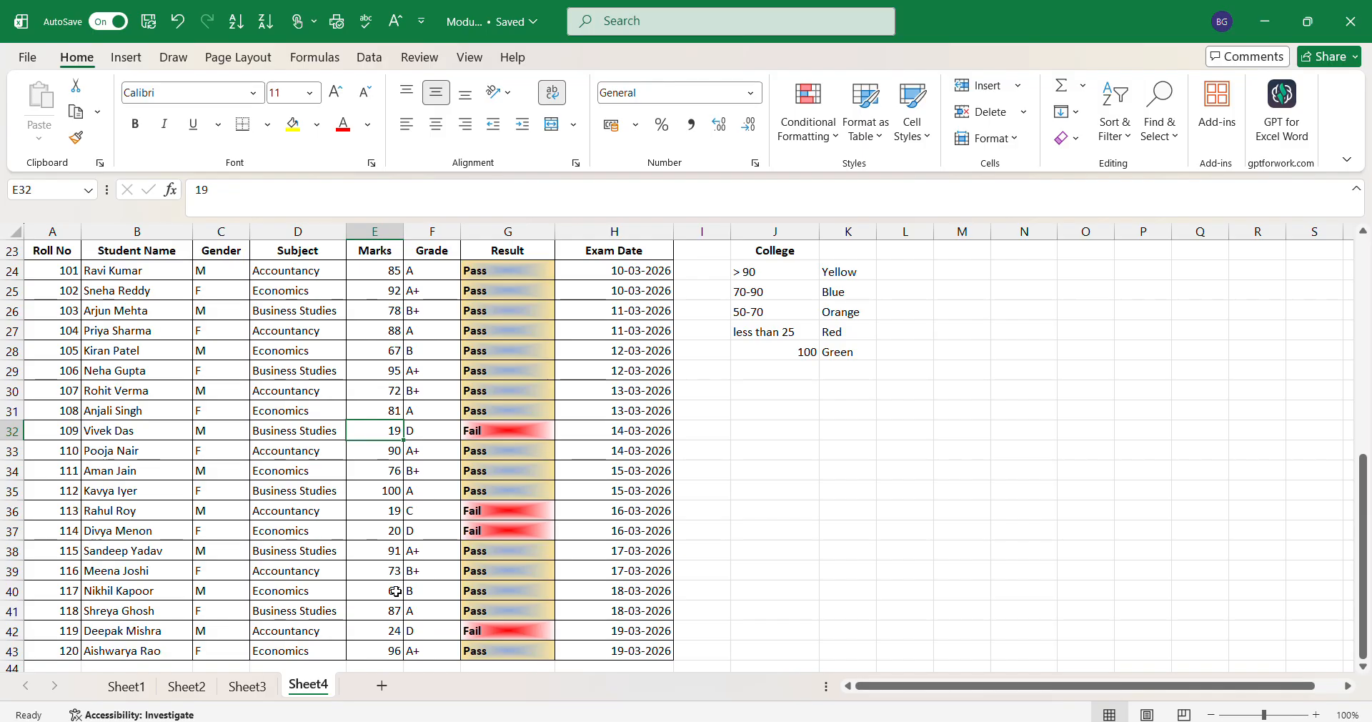
pyautogui.press('Down')
pyautogui.press('Down')
pyautogui.press('Down')
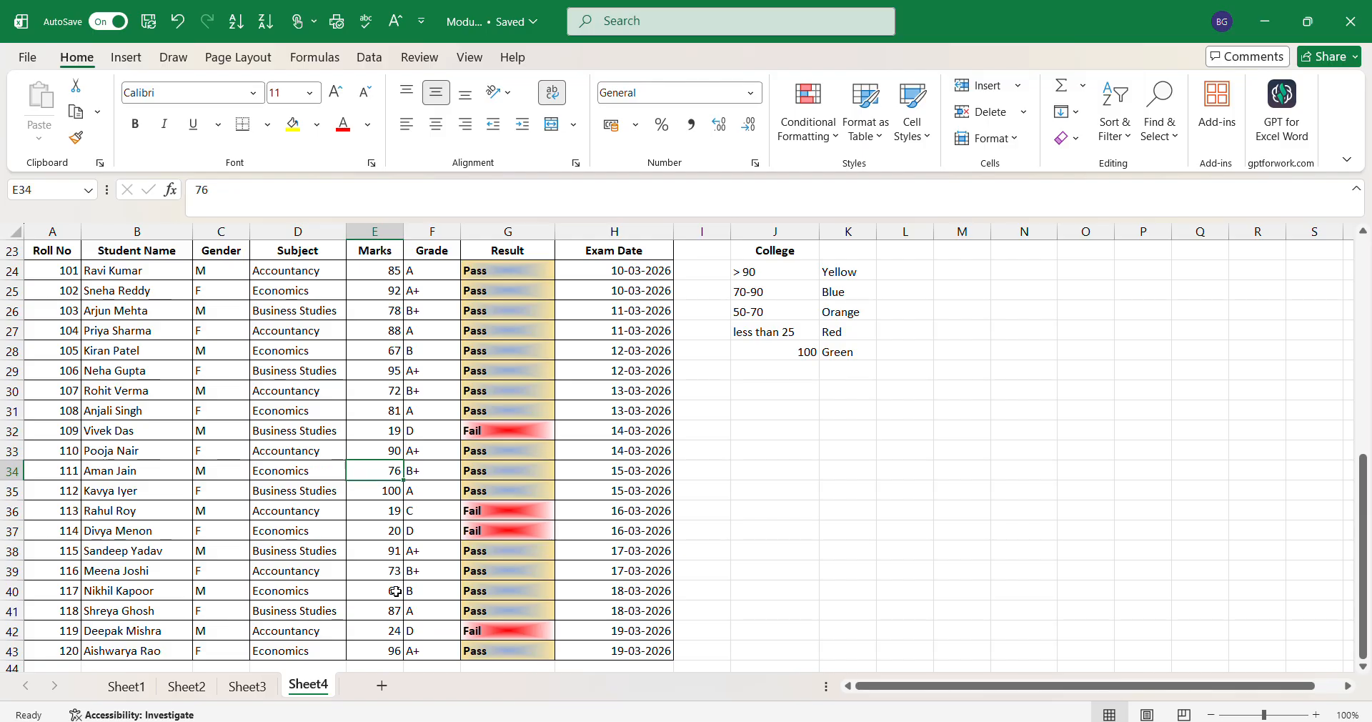
pyautogui.press('Down')
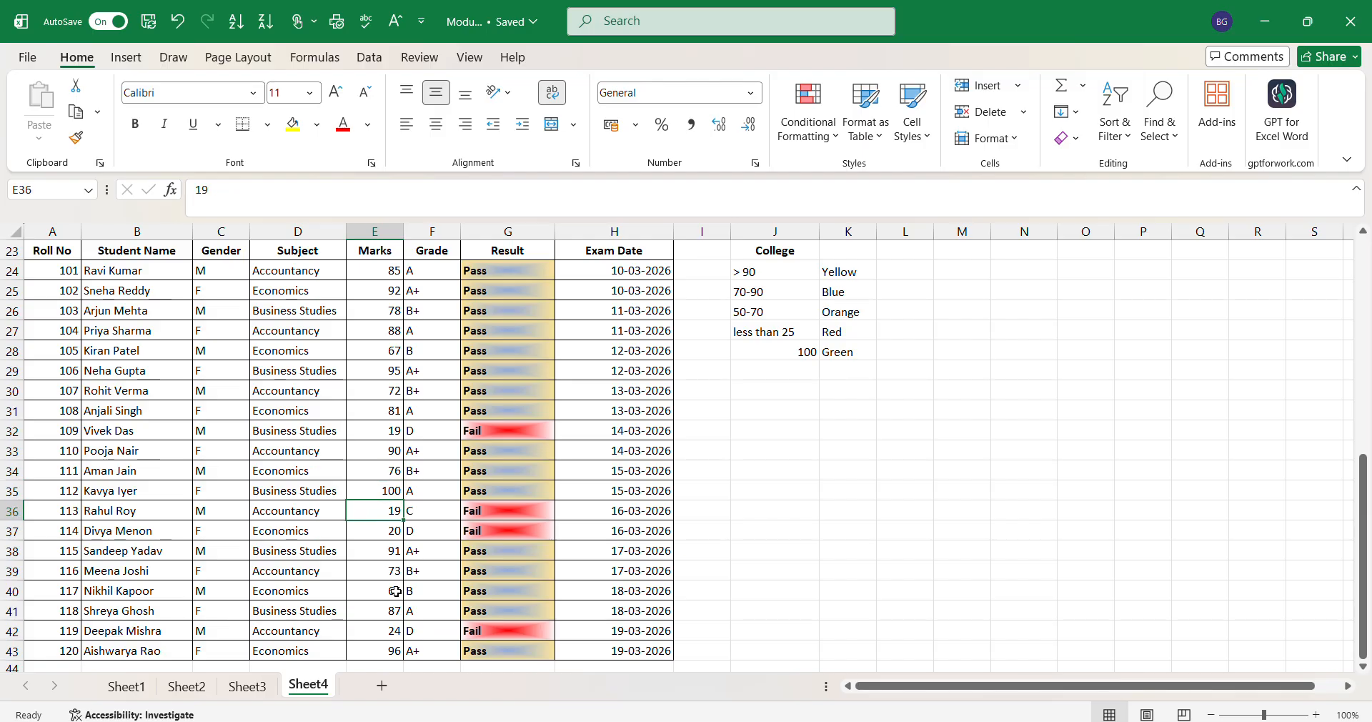
pyautogui.press('Down')
pyautogui.press('Down')
pyautogui.press('Down')
pyautogui.press('Down')
pyautogui.press('Down')
pyautogui.press('Down')
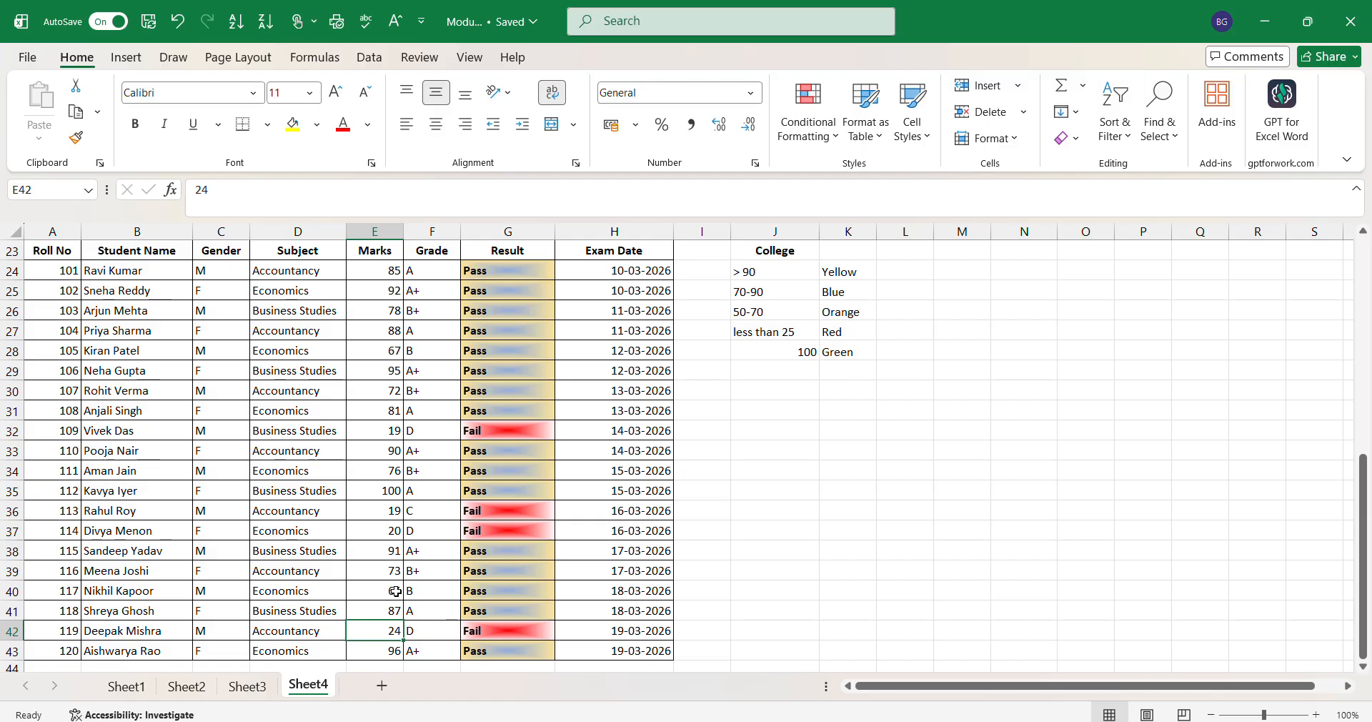
# - Apply solid-fill blue data bars to the marks in E24:E43 and widen column E
pyautogui.moveTo(361, 270); pyautogui.dragTo(393, 652)
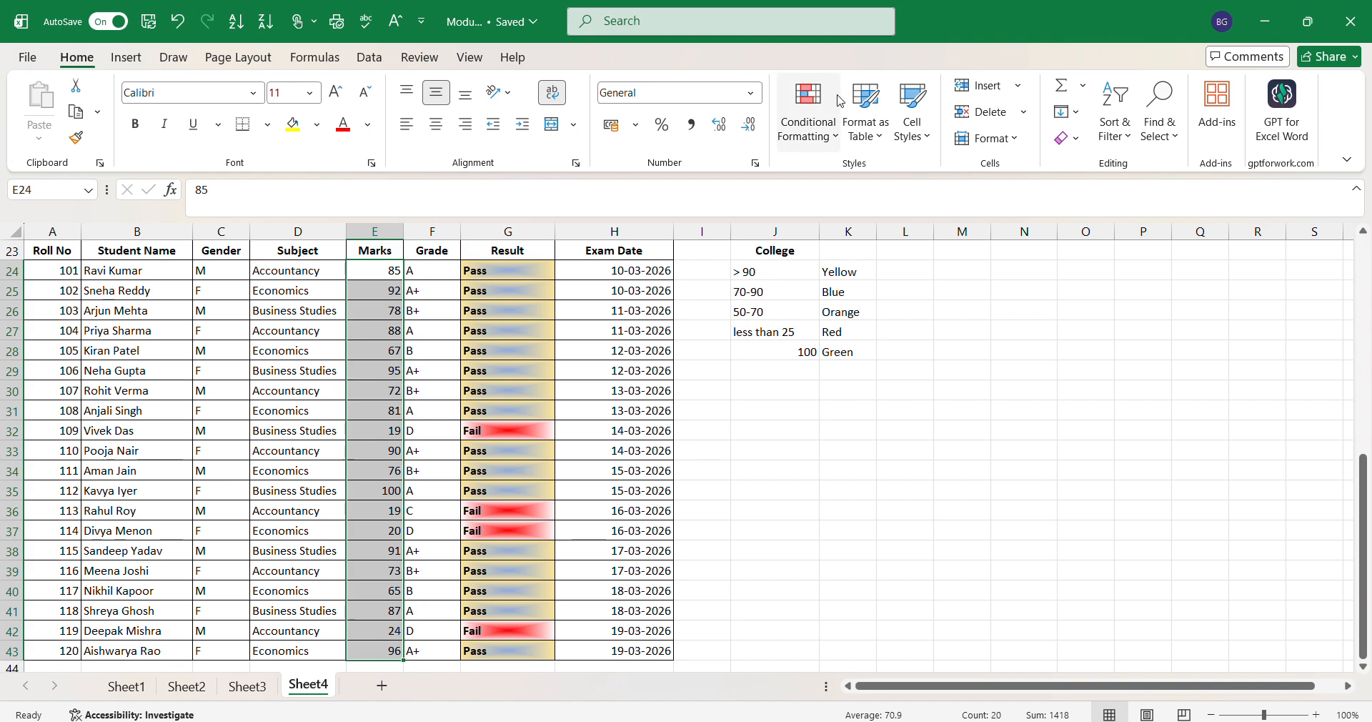
pyautogui.click(822, 122)
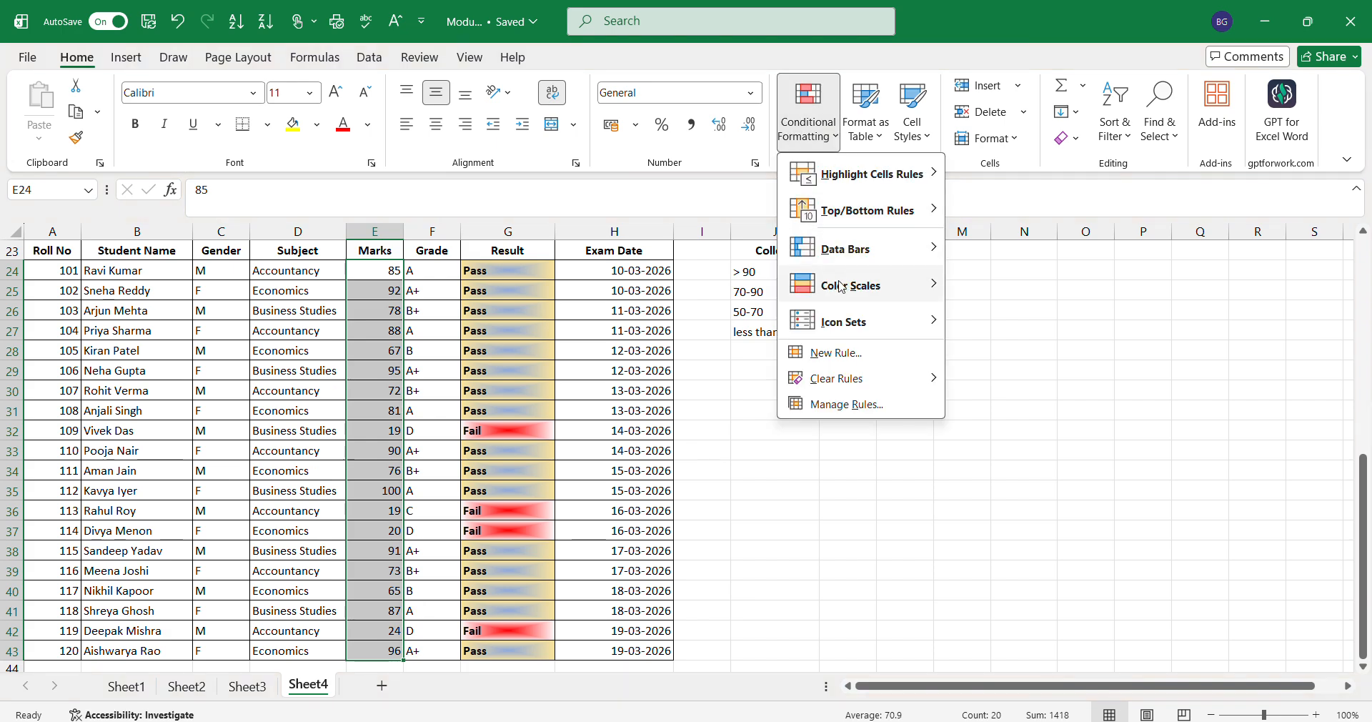
pyautogui.moveTo(897, 250)
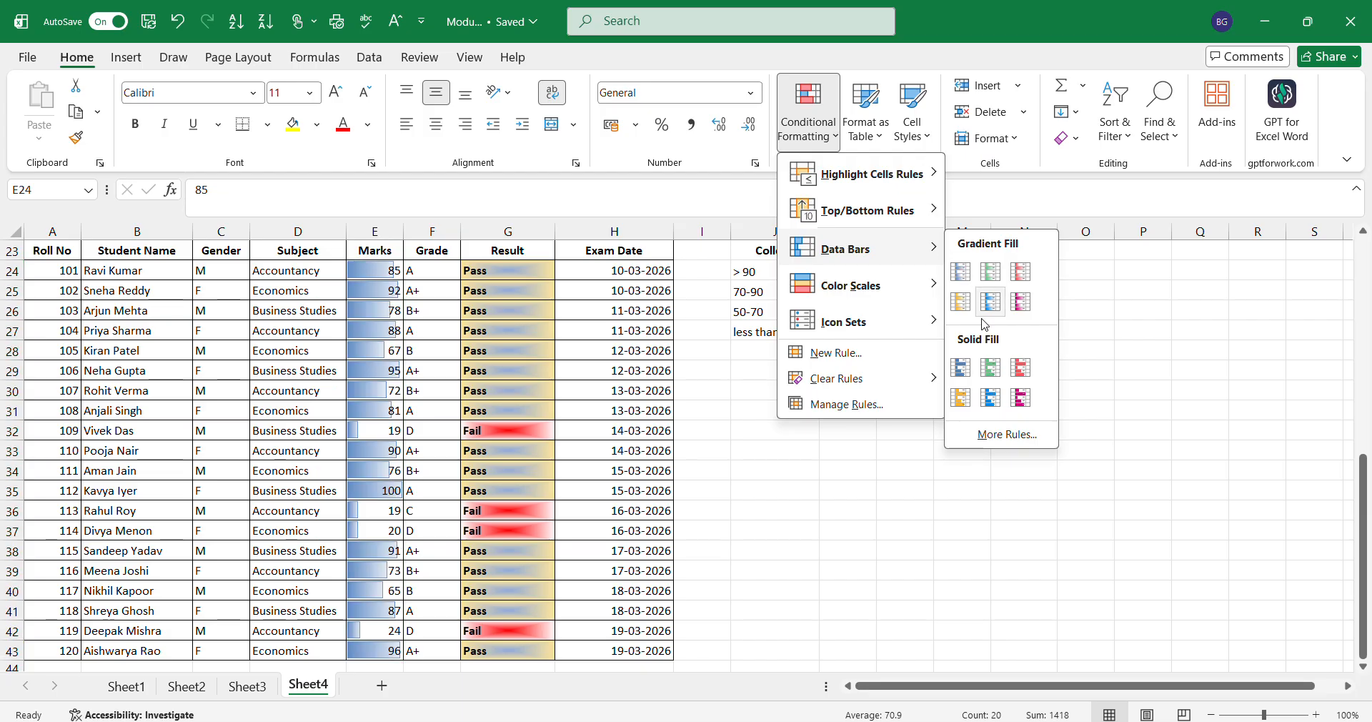
pyautogui.click(962, 368)
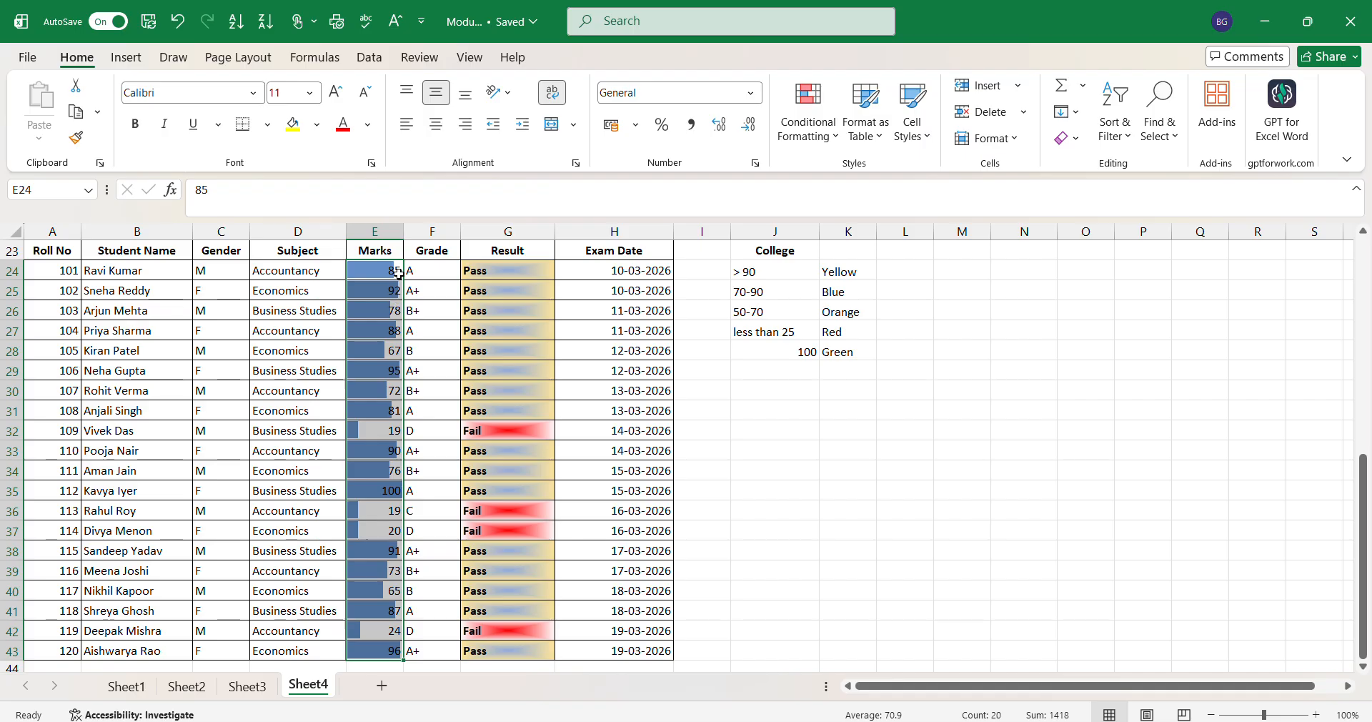
pyautogui.moveTo(403, 231); pyautogui.dragTo(443, 231)
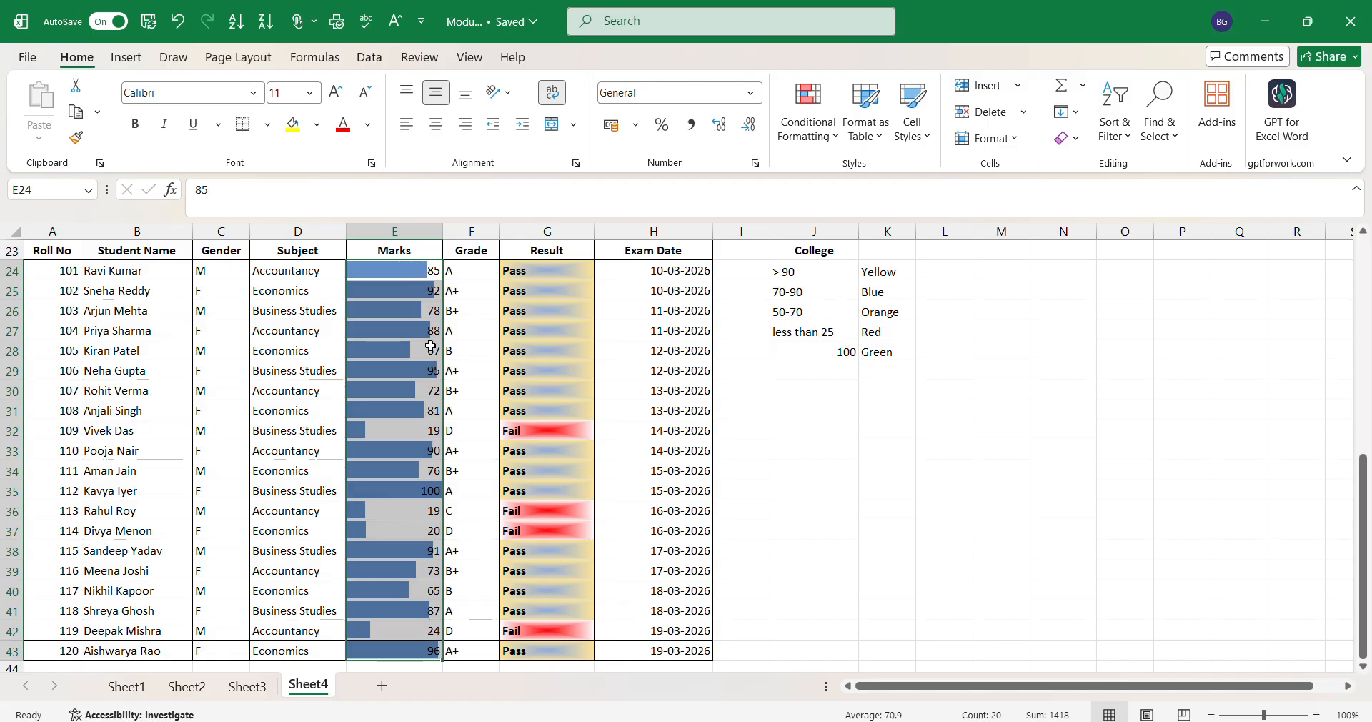
# - Edit the data bar rule for E24:E43 to show the bars only, without the numbers, and apply it
pyautogui.click(413, 272)
pyautogui.moveTo(407, 297); pyautogui.dragTo(407, 645)
pyautogui.click(808, 114)
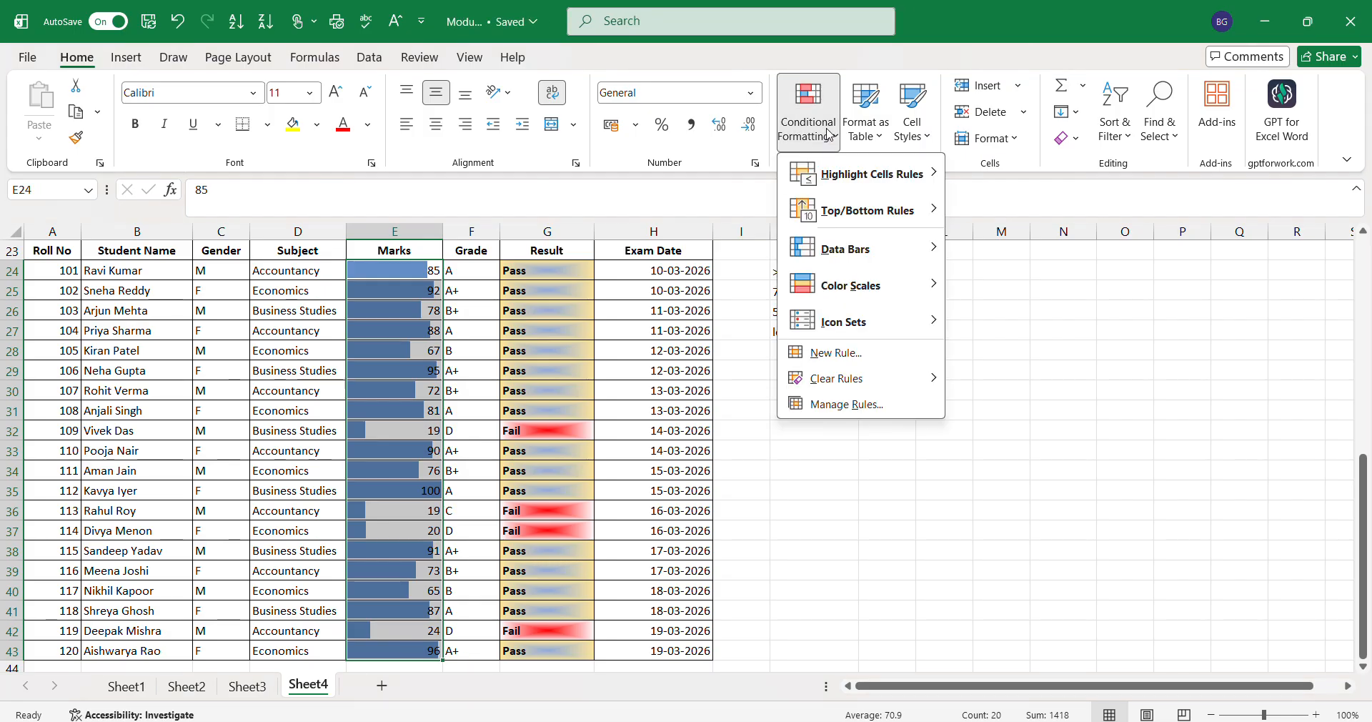
pyautogui.click(858, 404)
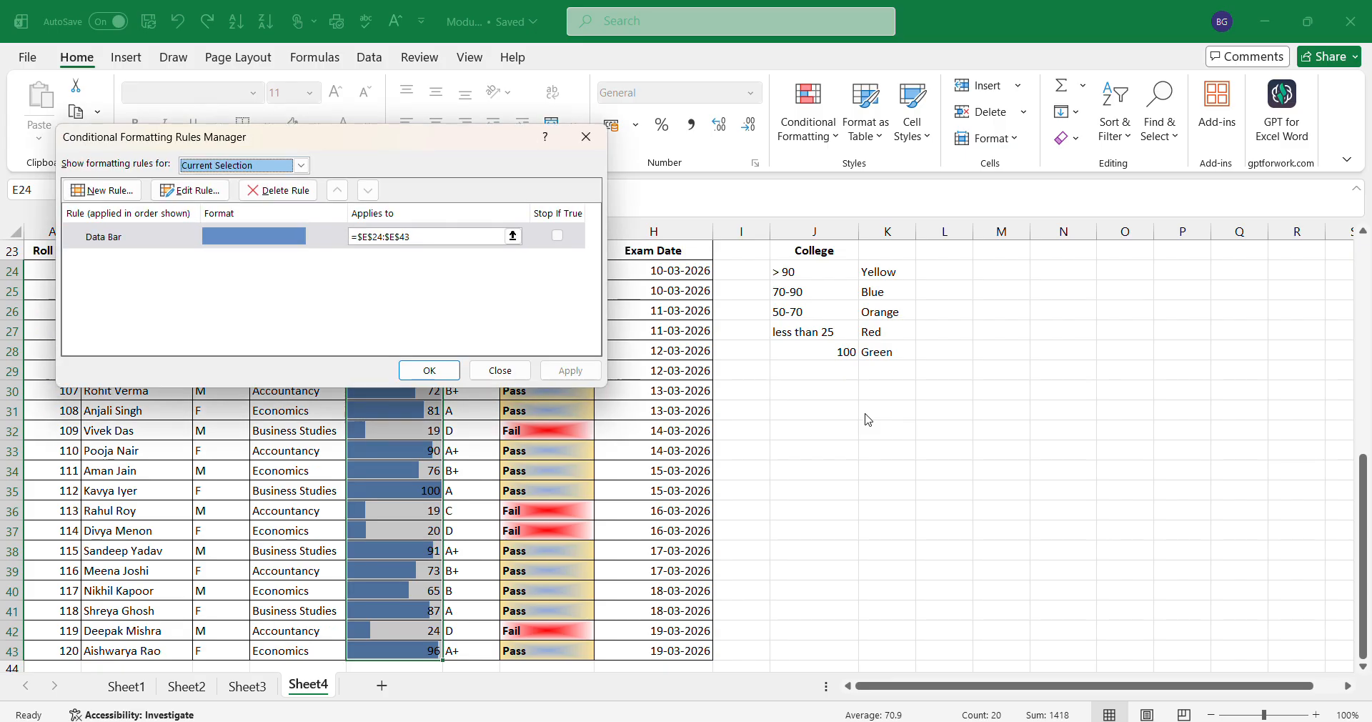
pyautogui.click(188, 193)
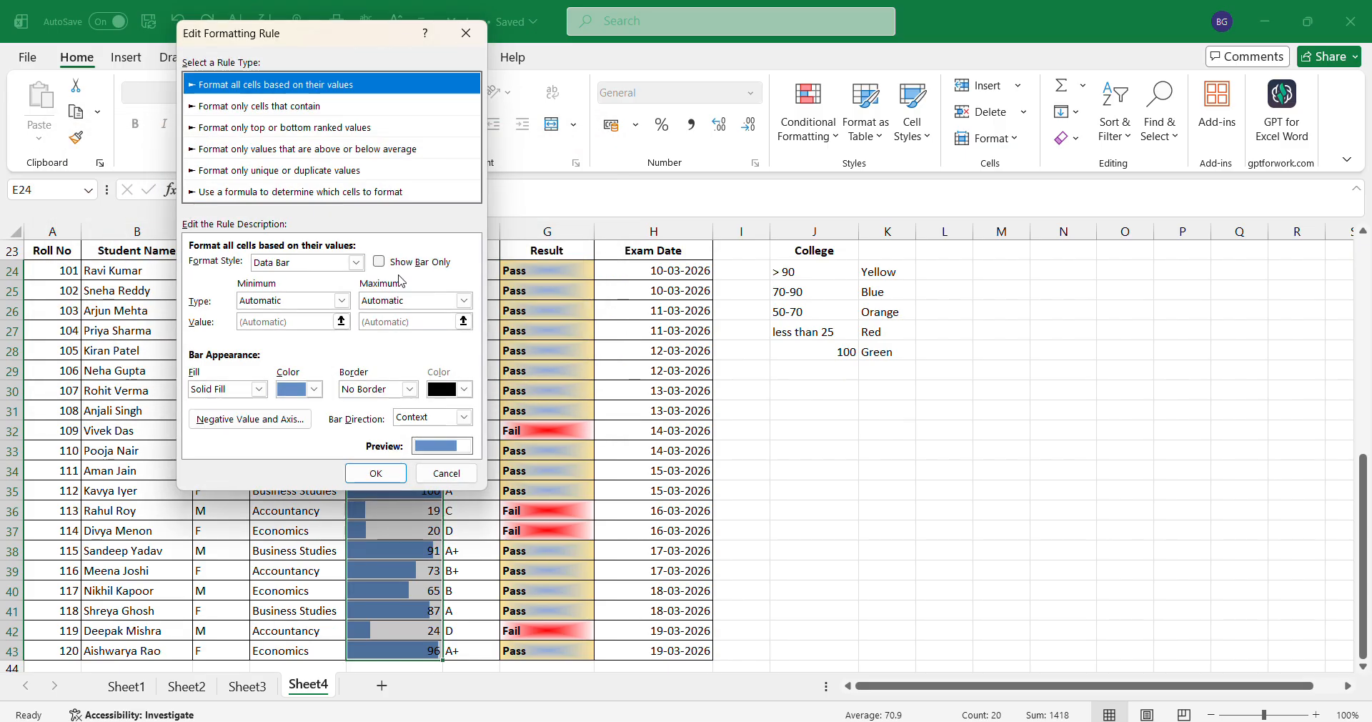
pyautogui.click(378, 263)
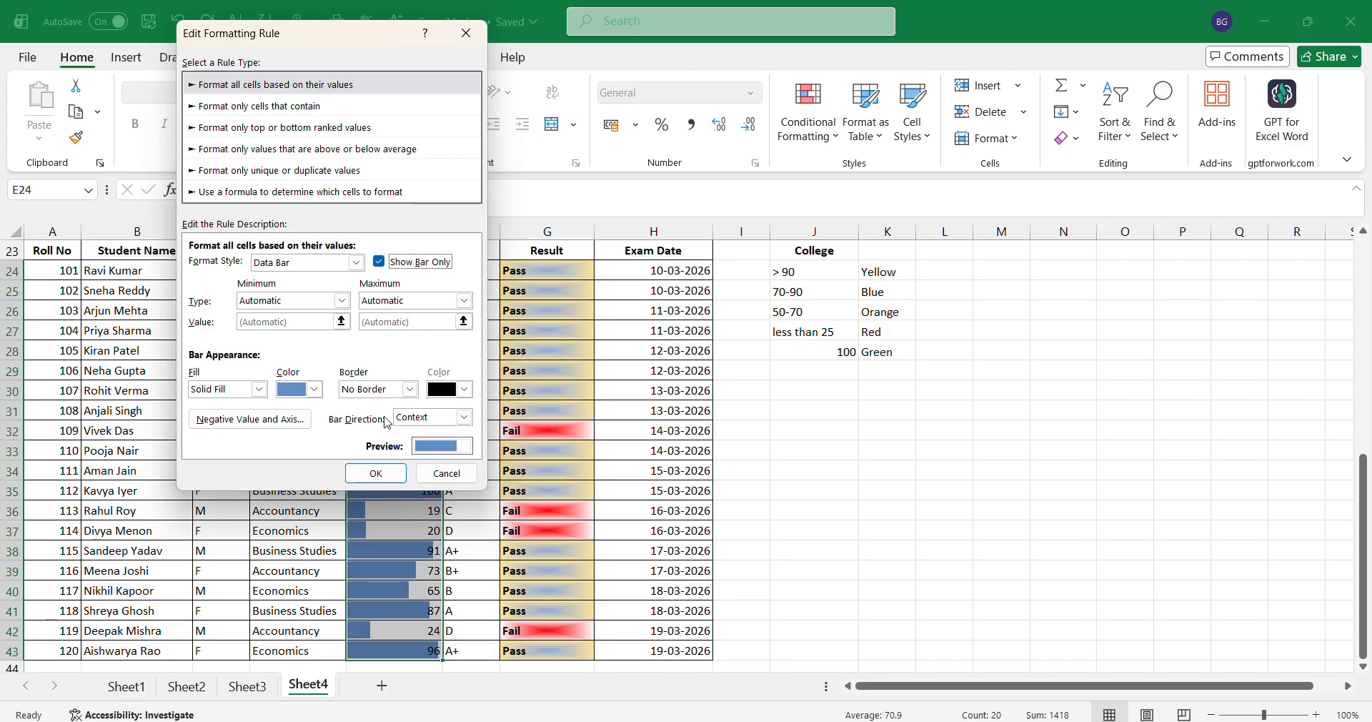
pyautogui.click(384, 473)
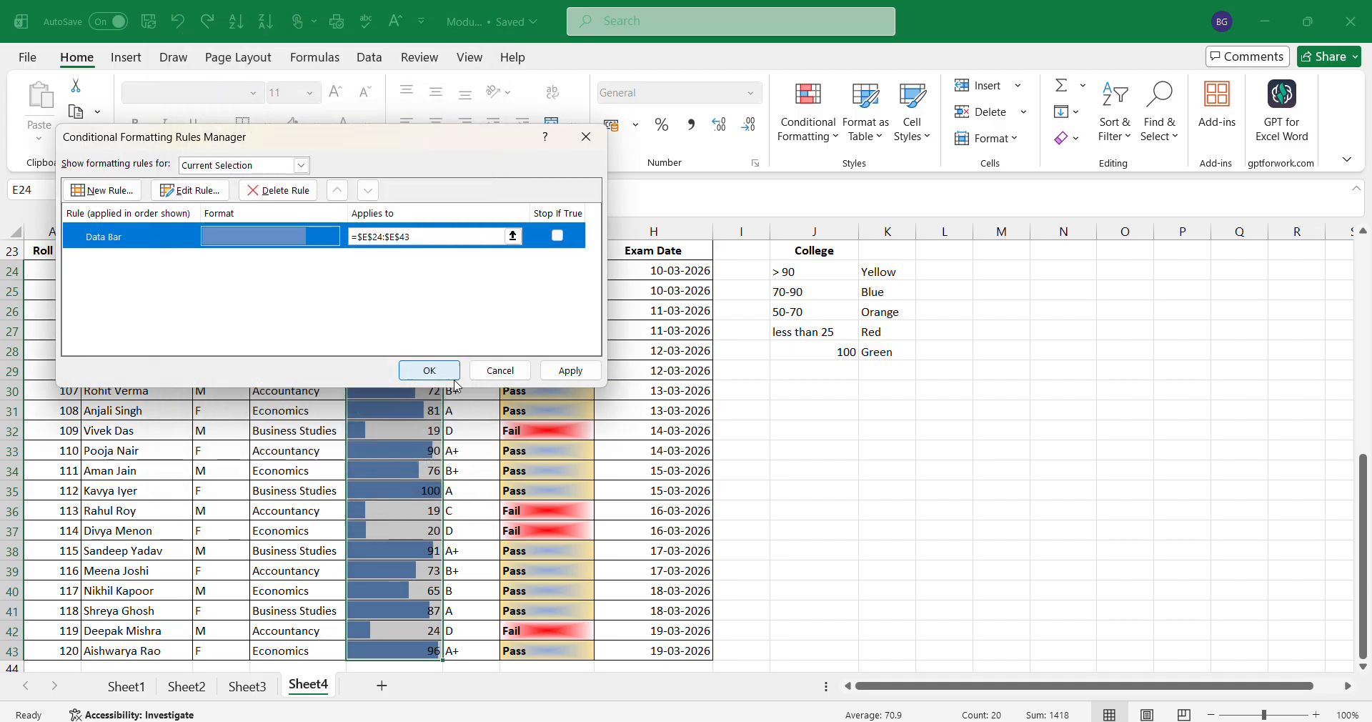
pyautogui.click(561, 373)
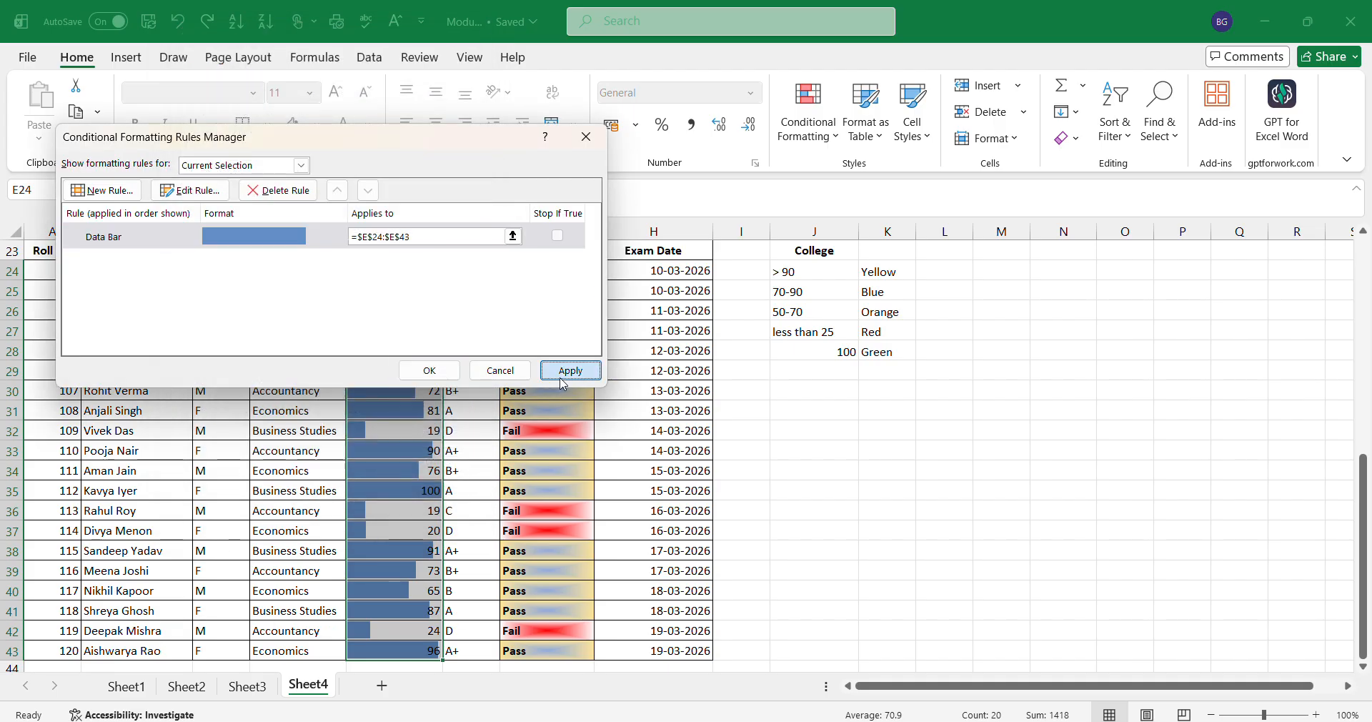
pyautogui.click(429, 370)
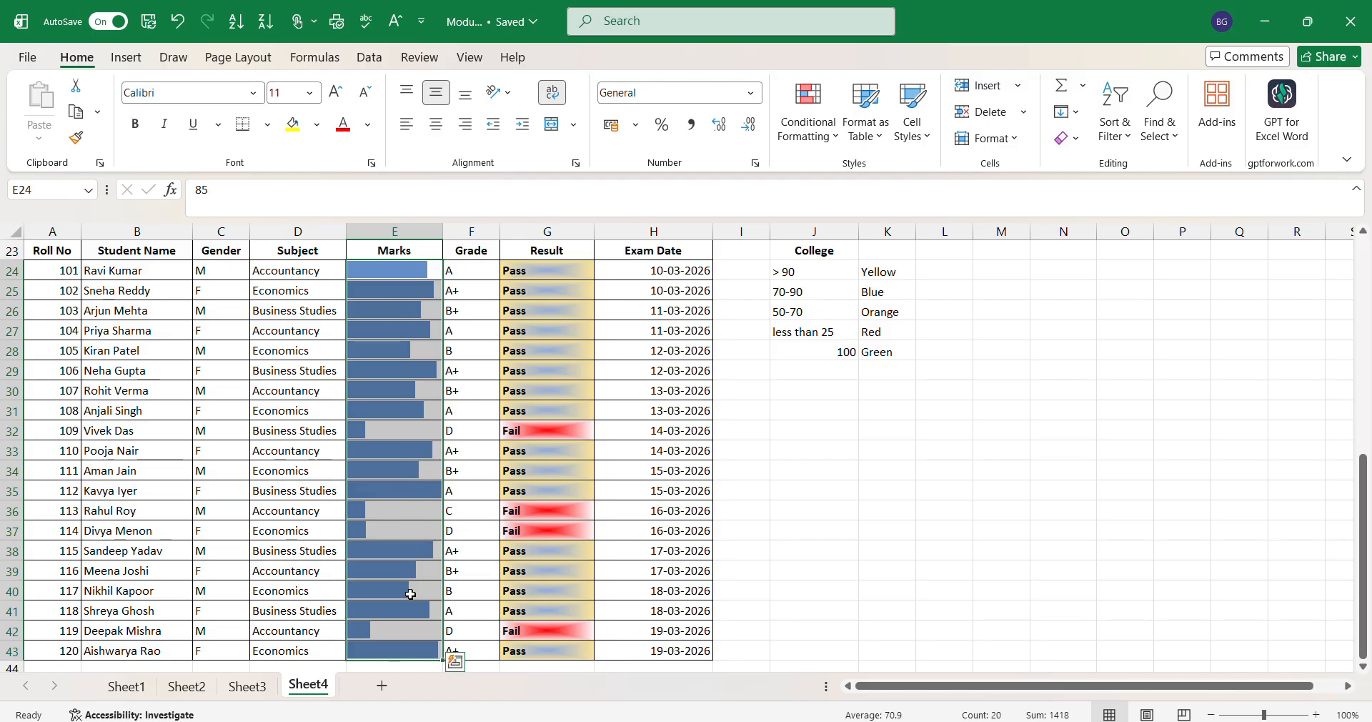
# - Compare the data bars in the Marks column with the underlying cell values and the neighbouring grades
pyautogui.click(393, 399)
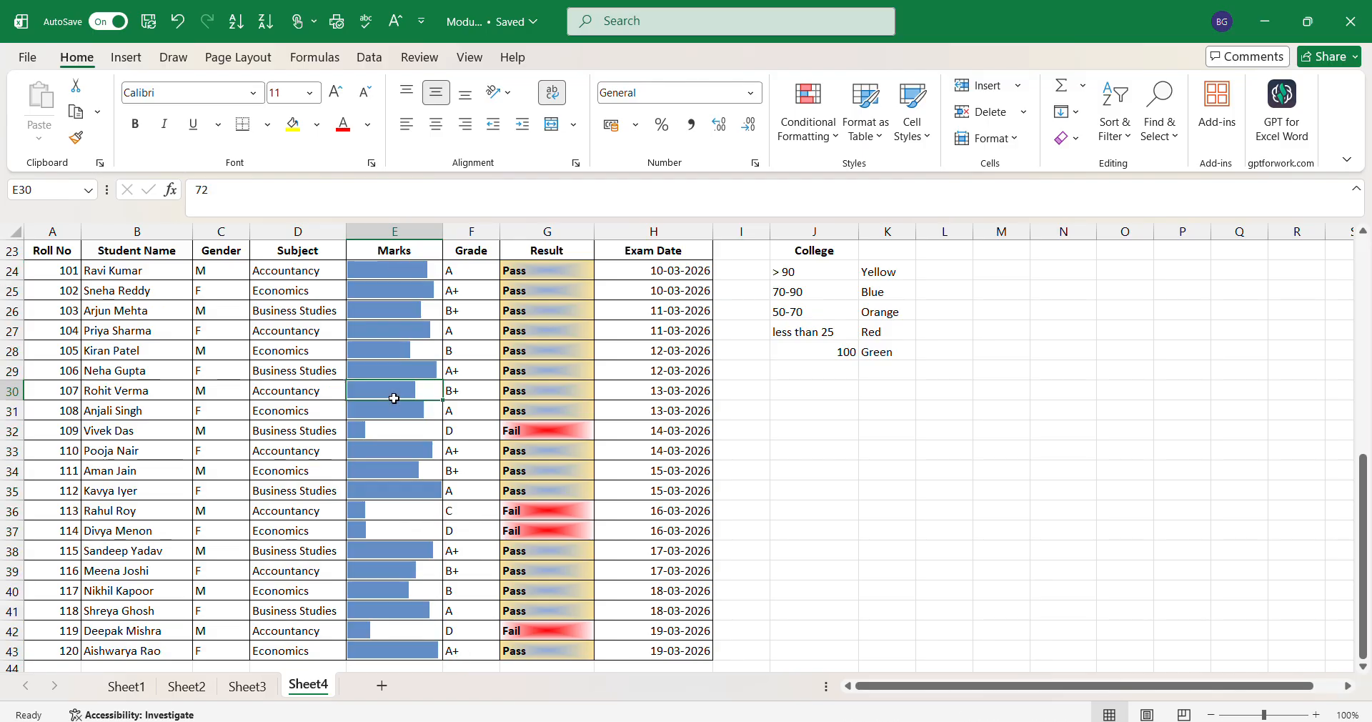
pyautogui.click(395, 265)
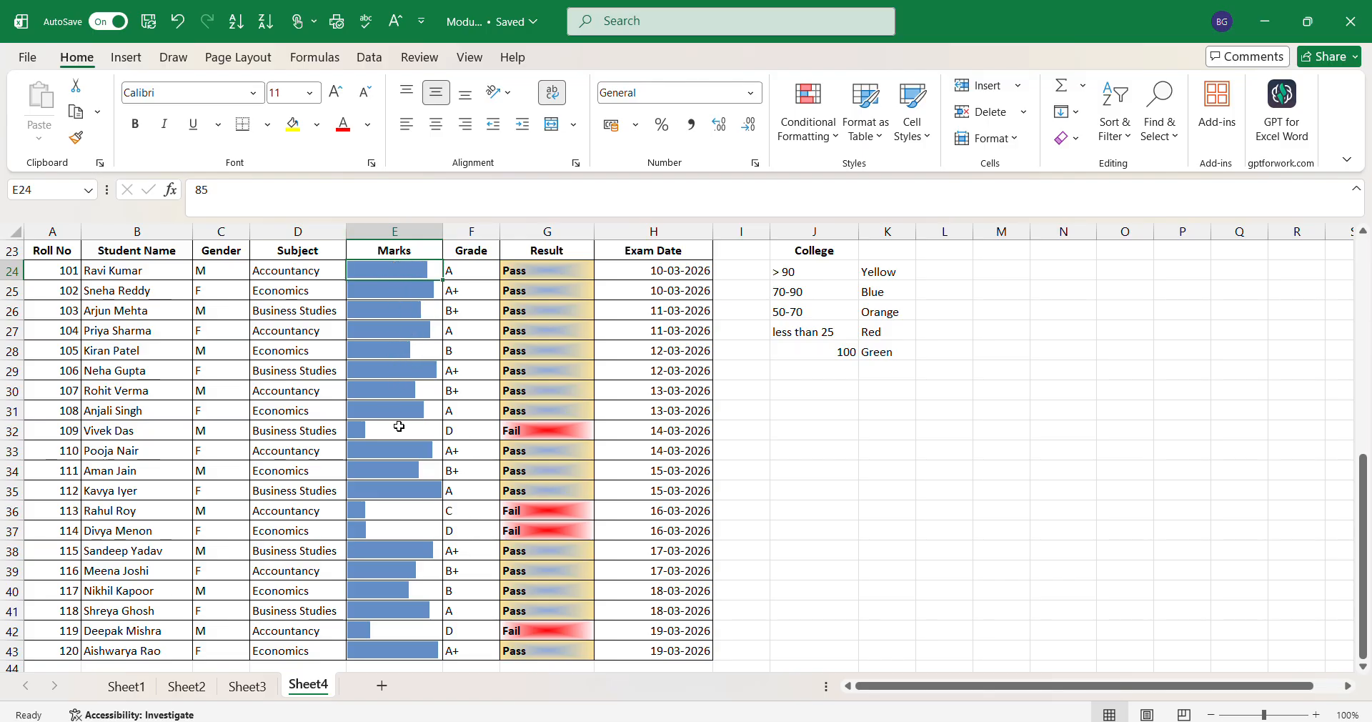
pyautogui.click(403, 448)
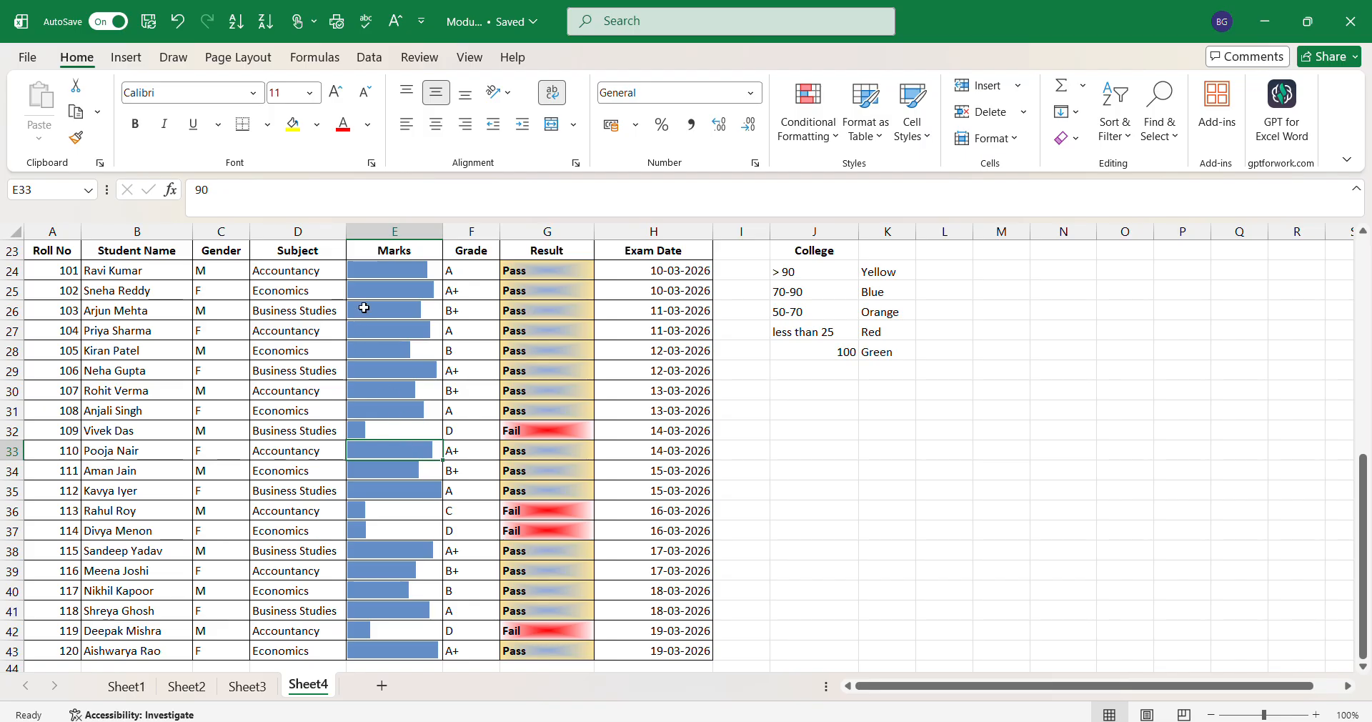
pyautogui.click(371, 277)
pyautogui.doubleClick(203, 189)
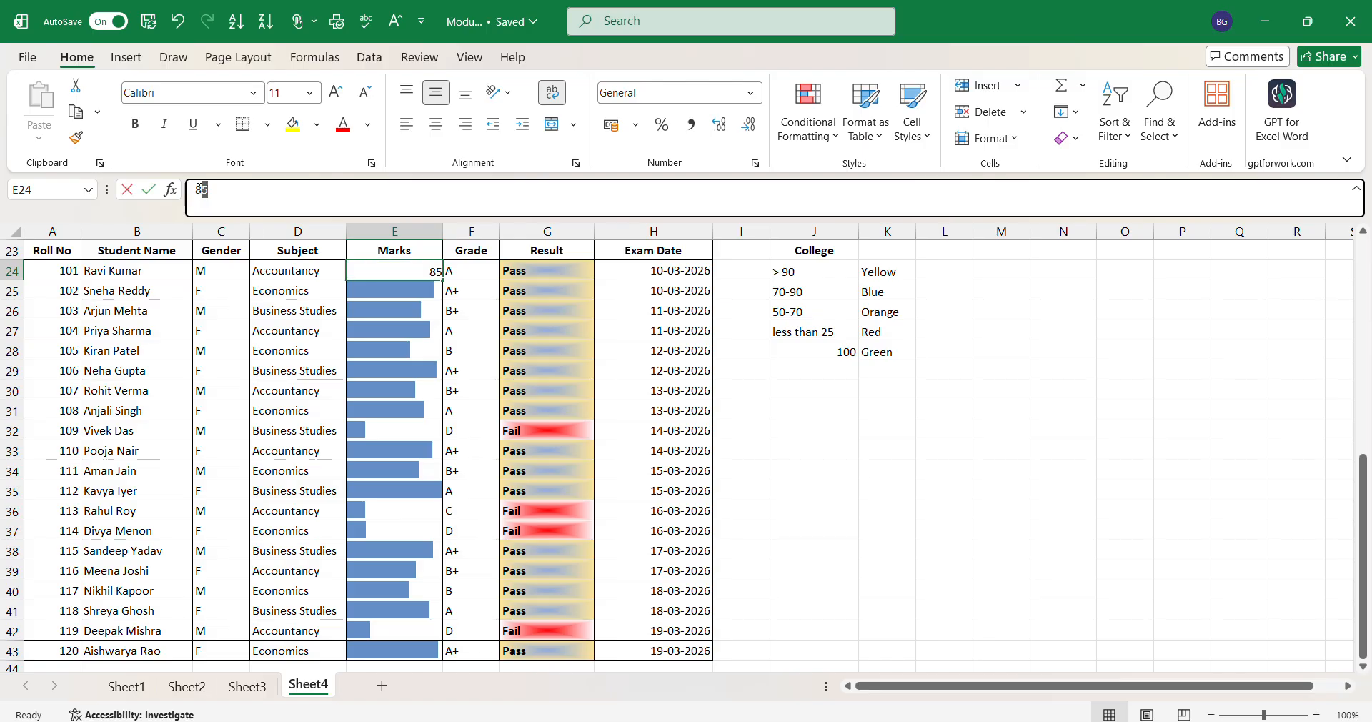
pyautogui.click(406, 307)
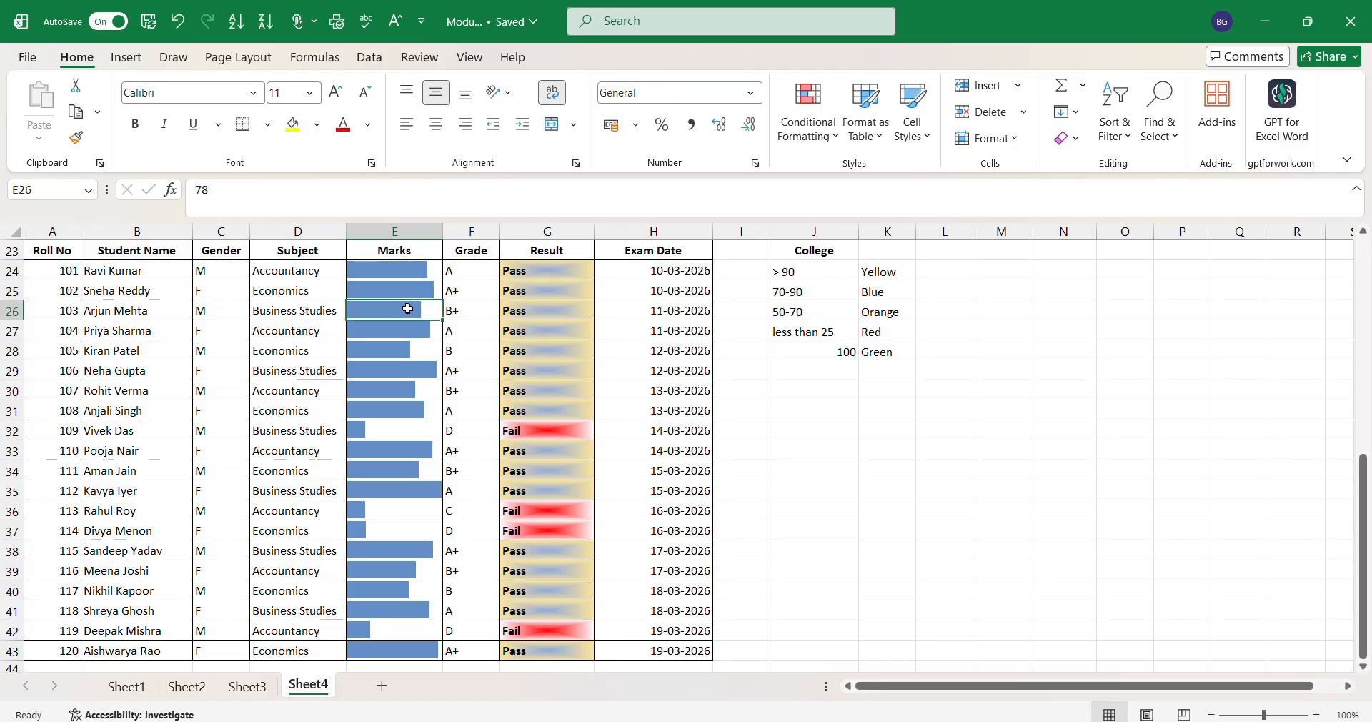
pyautogui.click(358, 508)
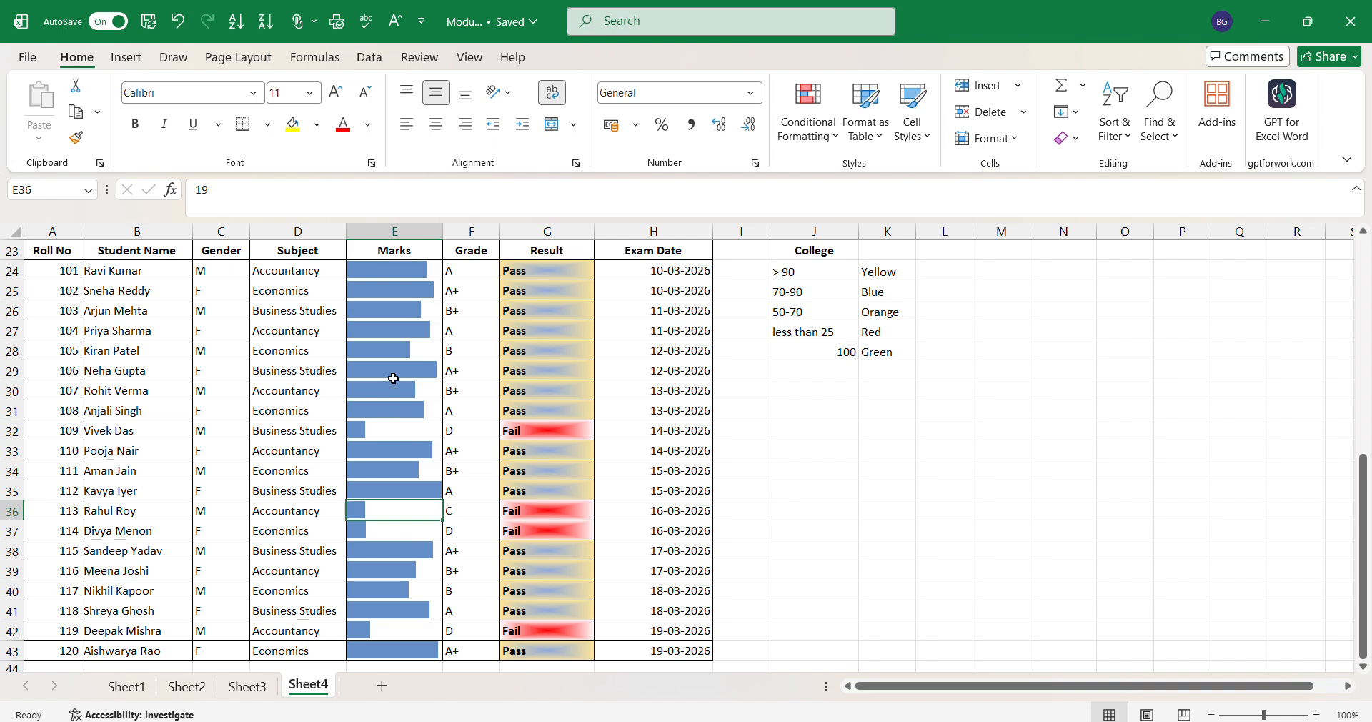
pyautogui.click(394, 273)
pyautogui.click(394, 289)
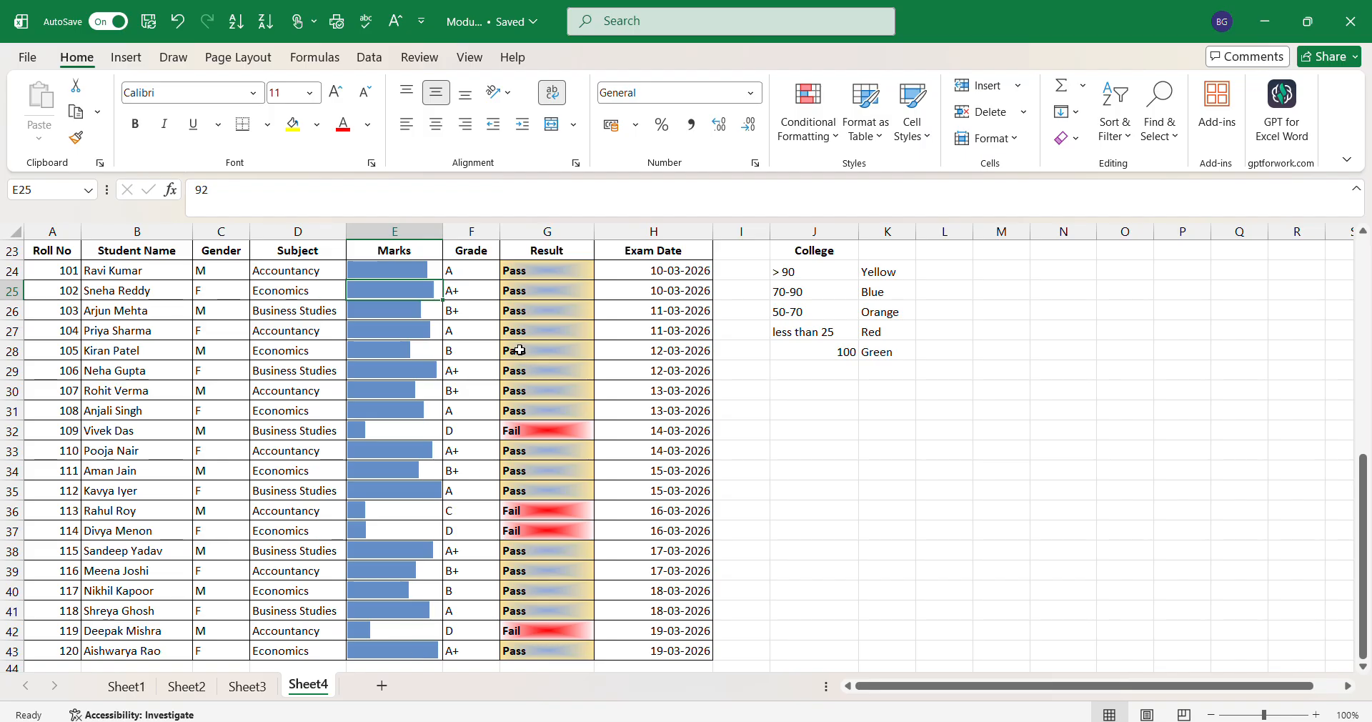
pyautogui.click(480, 251)
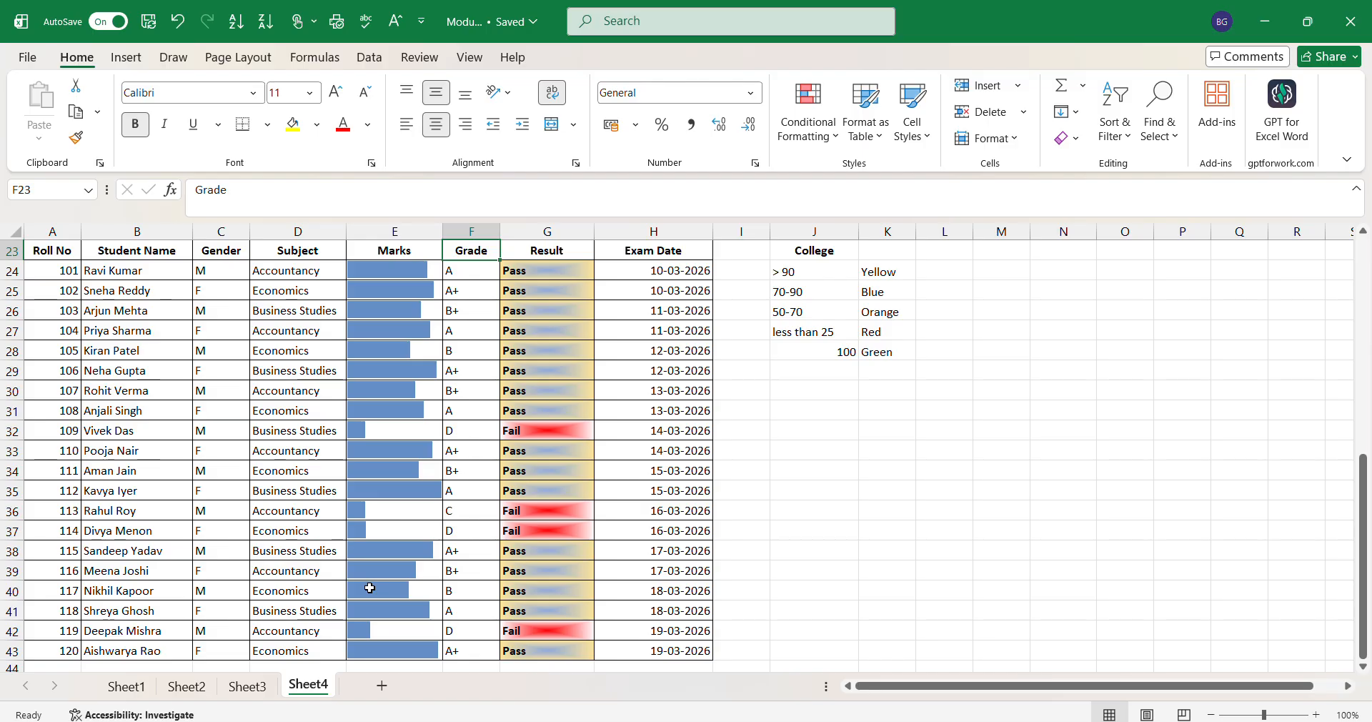
pyautogui.click(474, 284)
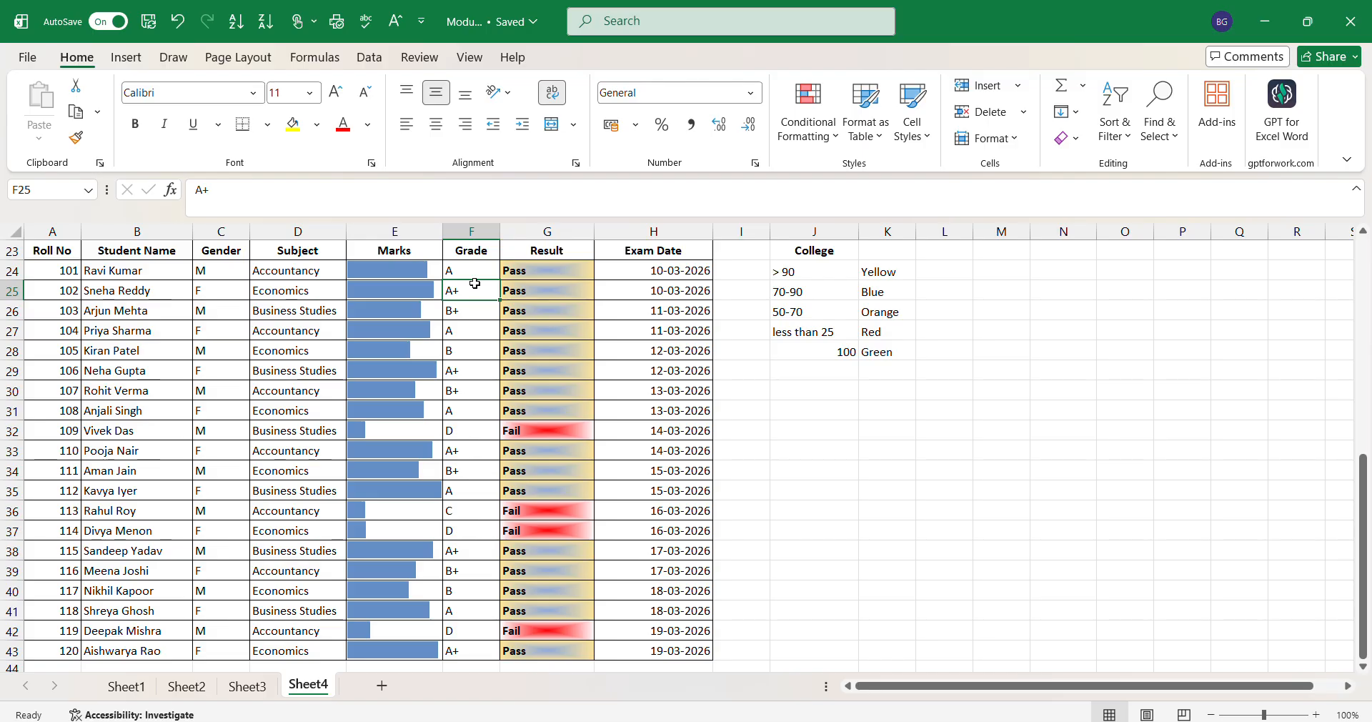
# - Clear the conditional formatting rules from the marks in E24:E43
pyautogui.moveTo(400, 270); pyautogui.dragTo(377, 693)
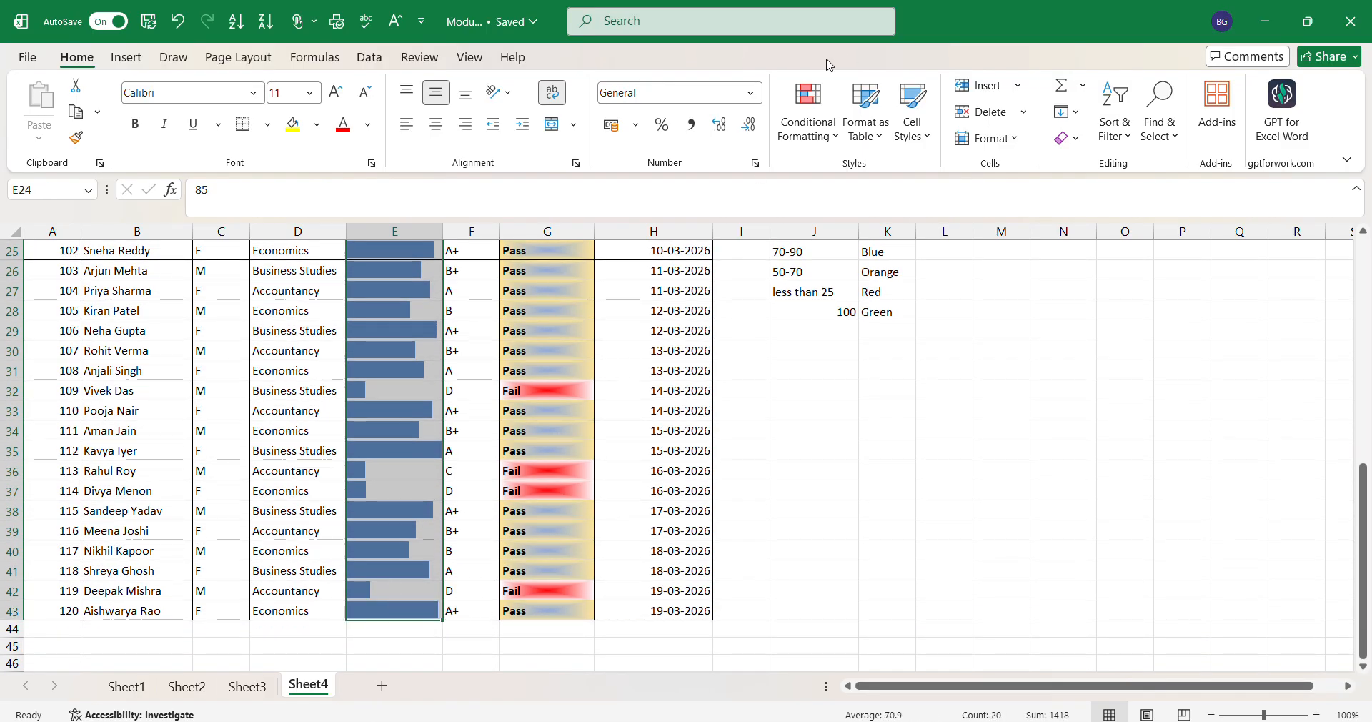
pyautogui.click(809, 118)
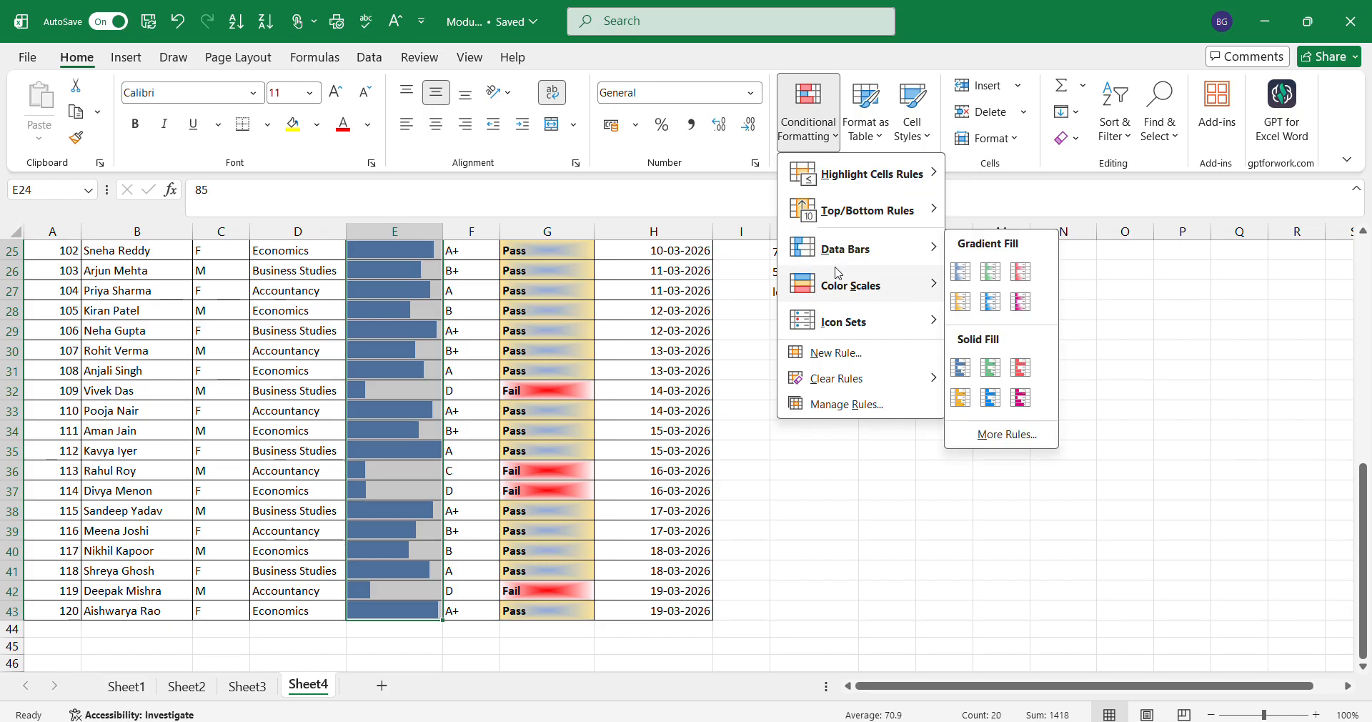
pyautogui.moveTo(857, 382)
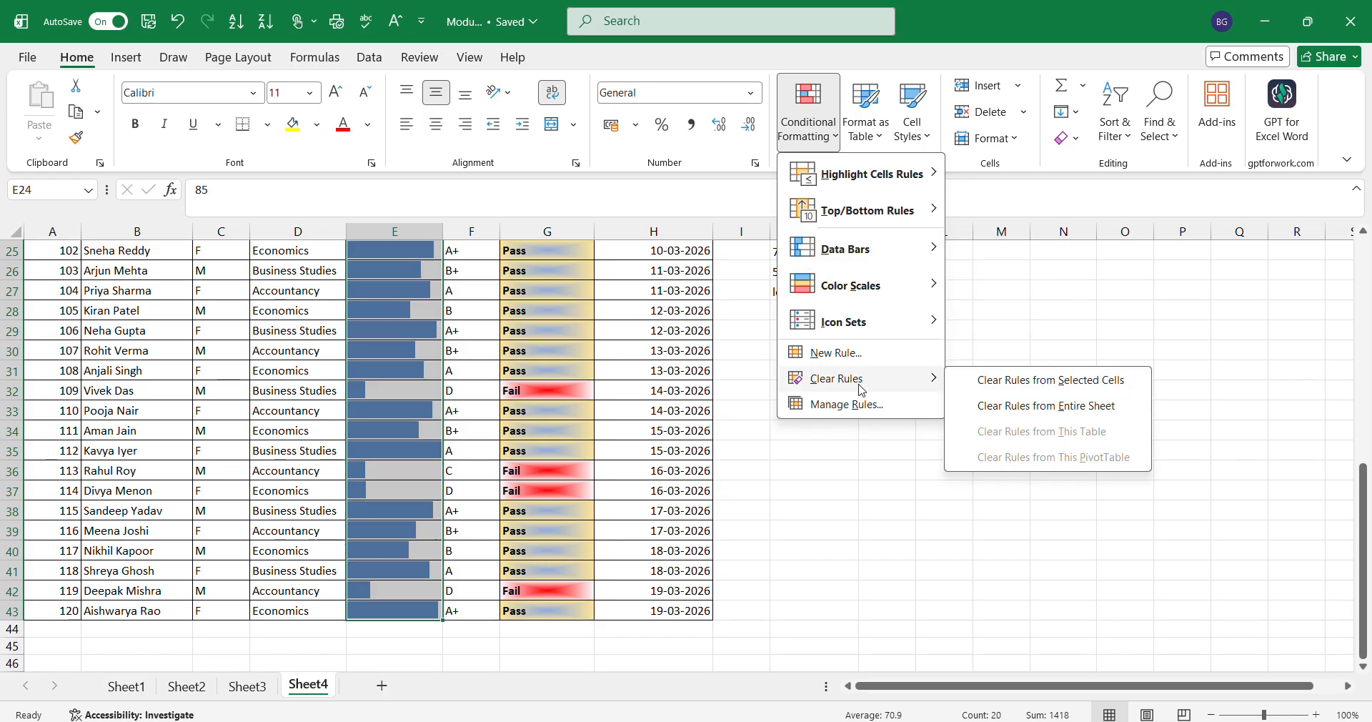
pyautogui.click(1015, 378)
pyautogui.click(399, 287)
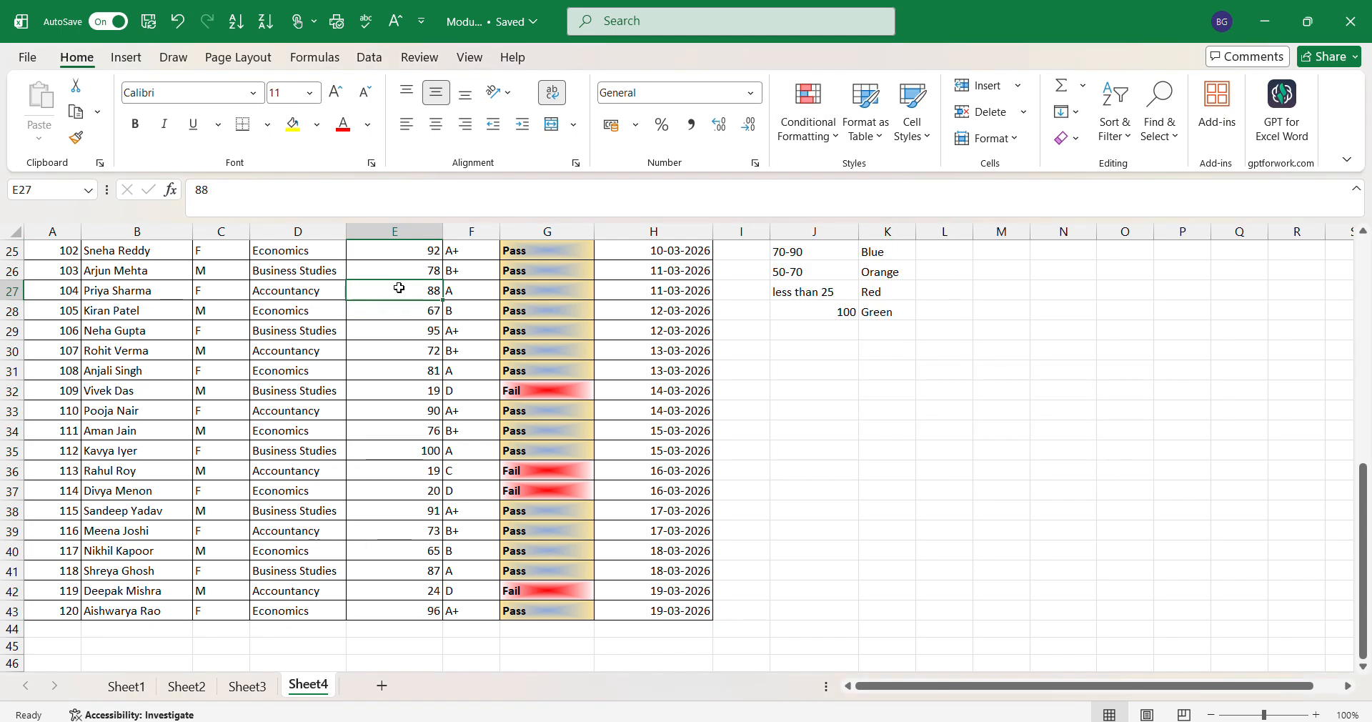
# - Insert a blank column between the Marks and Grade columns
pyautogui.press('Up')
pyautogui.press('Up')
pyautogui.press('Up')
pyautogui.press('Up')
pyautogui.press('Up')
pyautogui.press('Up')
pyautogui.press('Up')
pyautogui.press('Up')
pyautogui.press('Up')
pyautogui.press('Up')
pyautogui.press('Up')
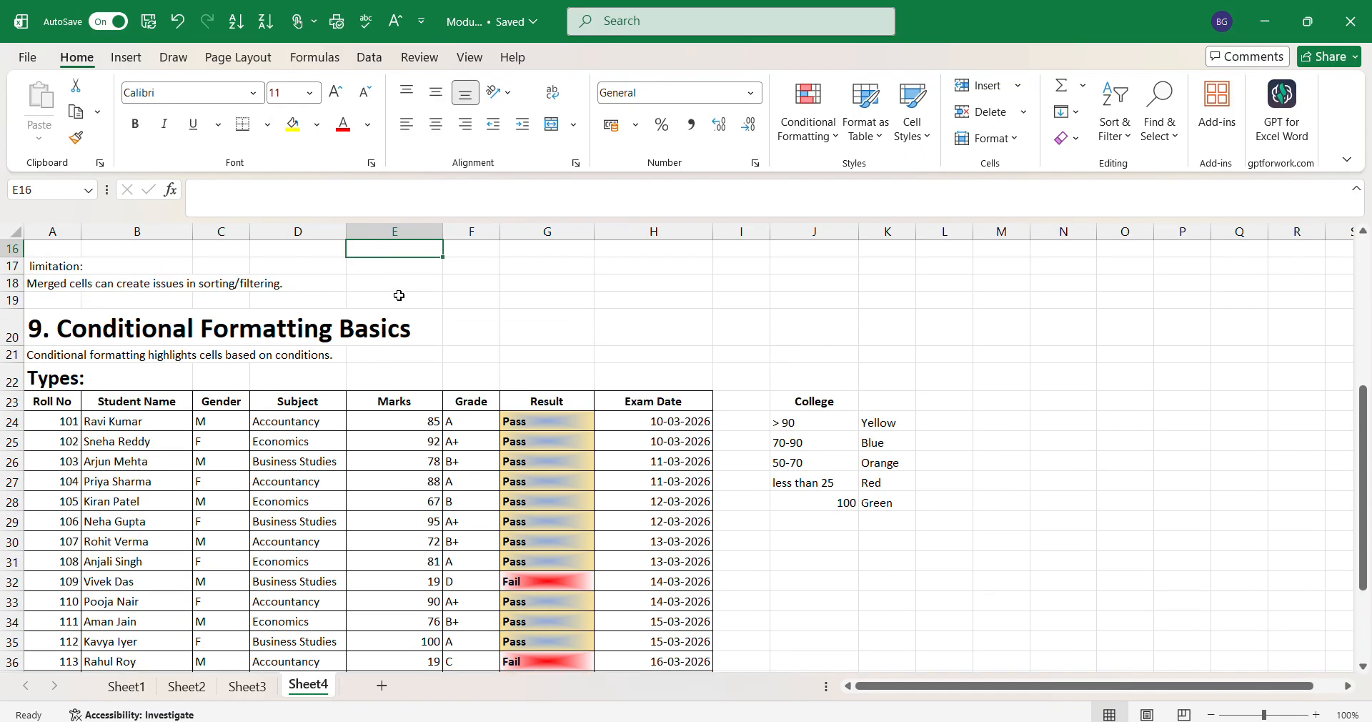
pyautogui.click(458, 230)
pyautogui.rightClick(458, 231)
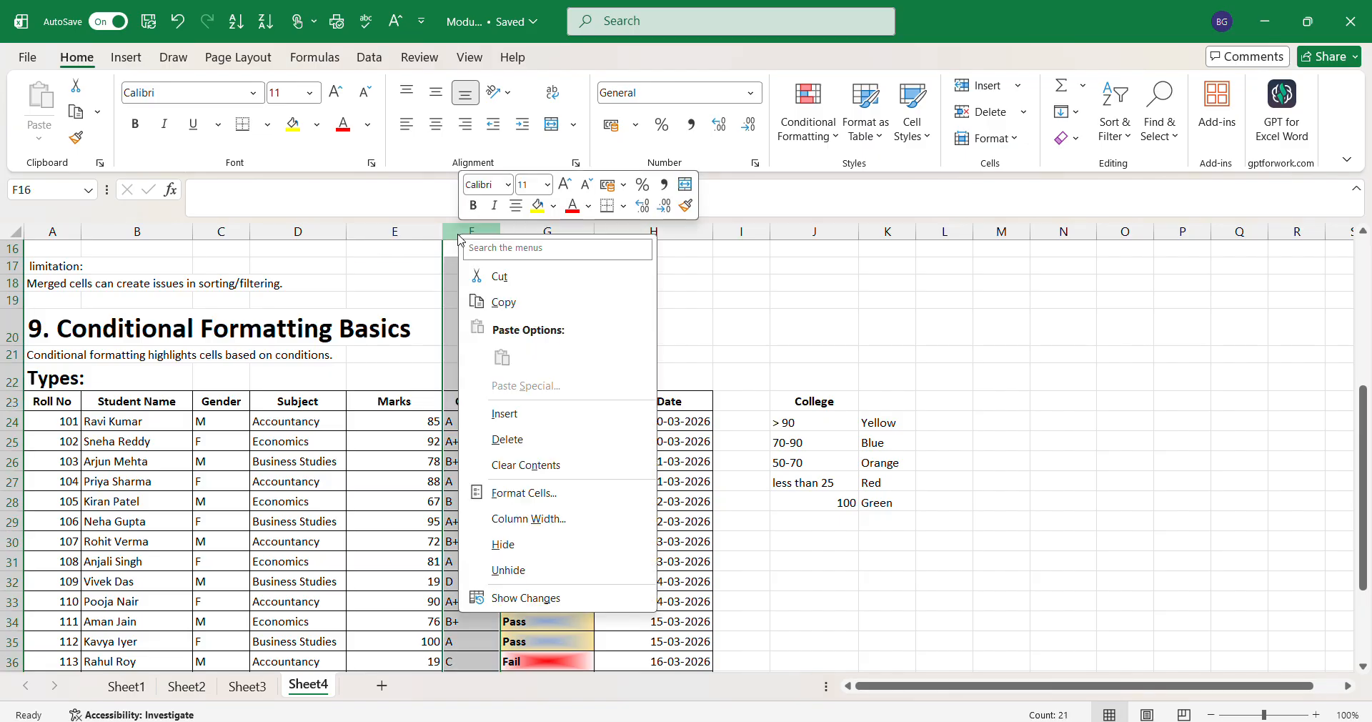
pyautogui.click(504, 413)
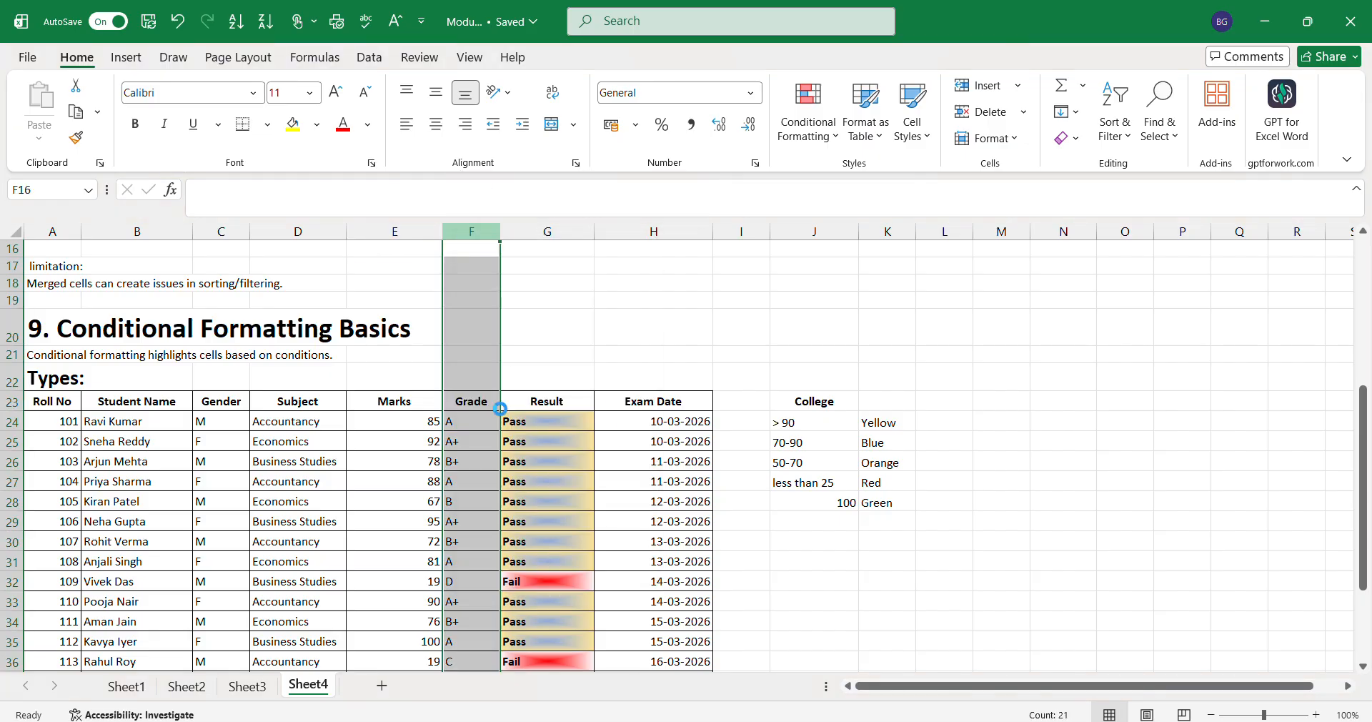
pyautogui.doubleClick(501, 409)
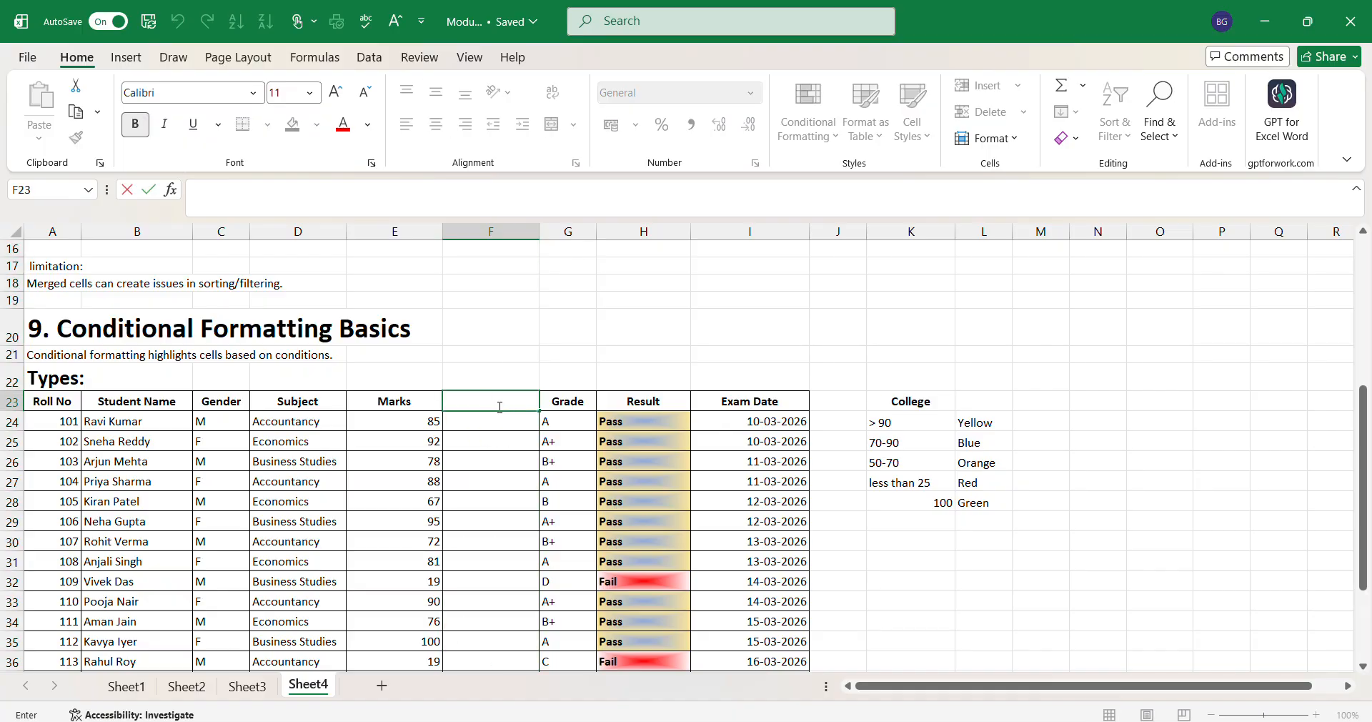
pyautogui.press('Return')
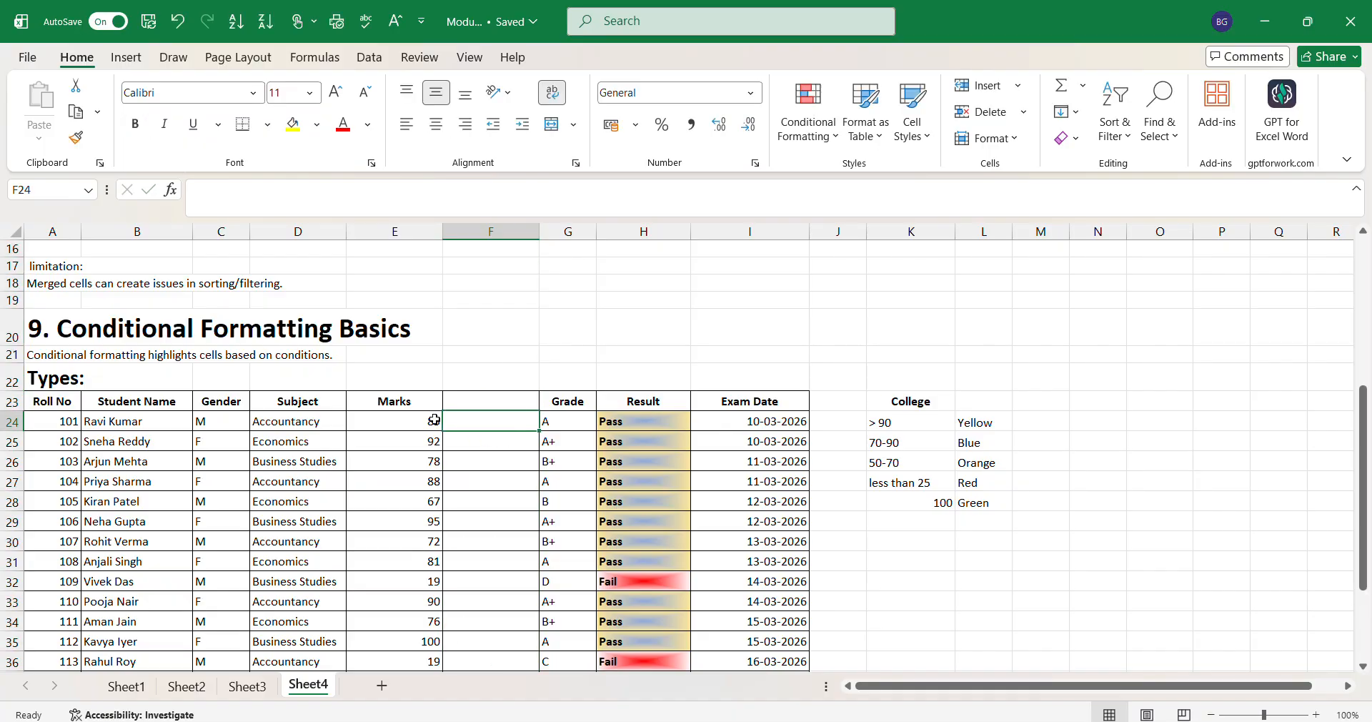
pyautogui.click(509, 499)
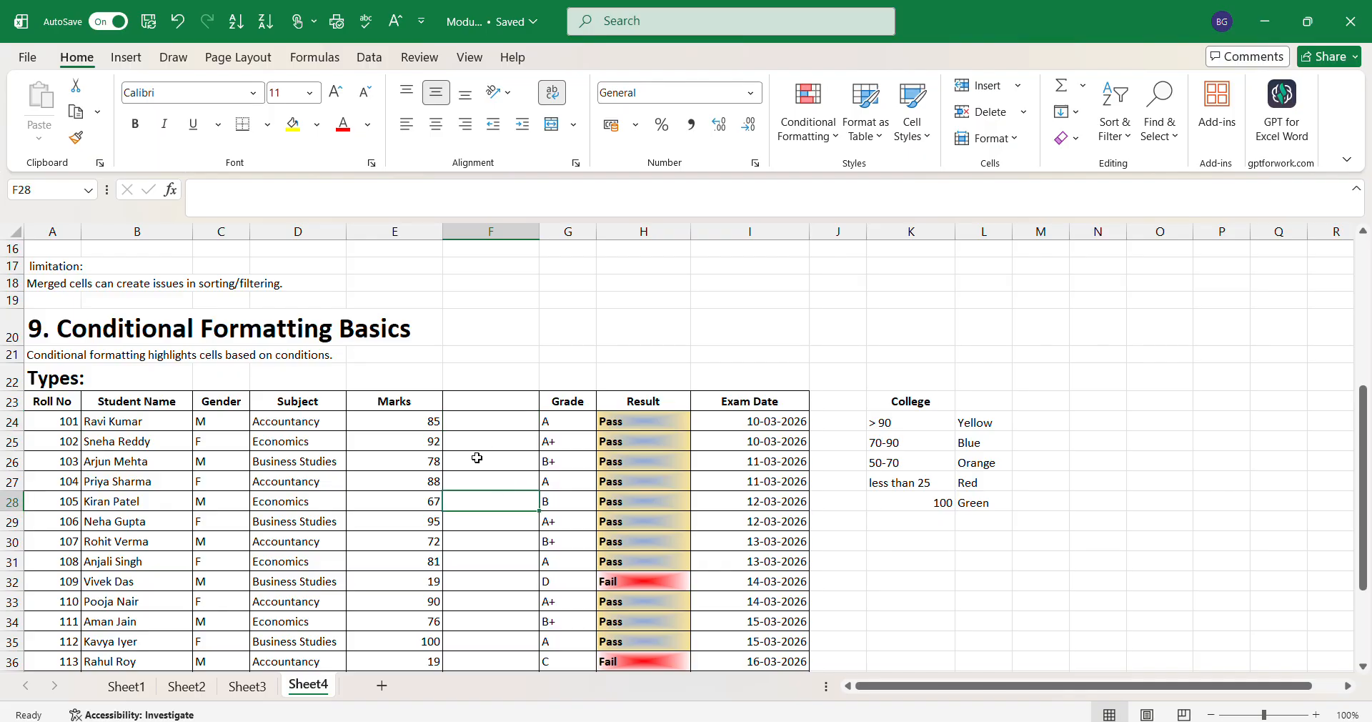
pyautogui.click(492, 422)
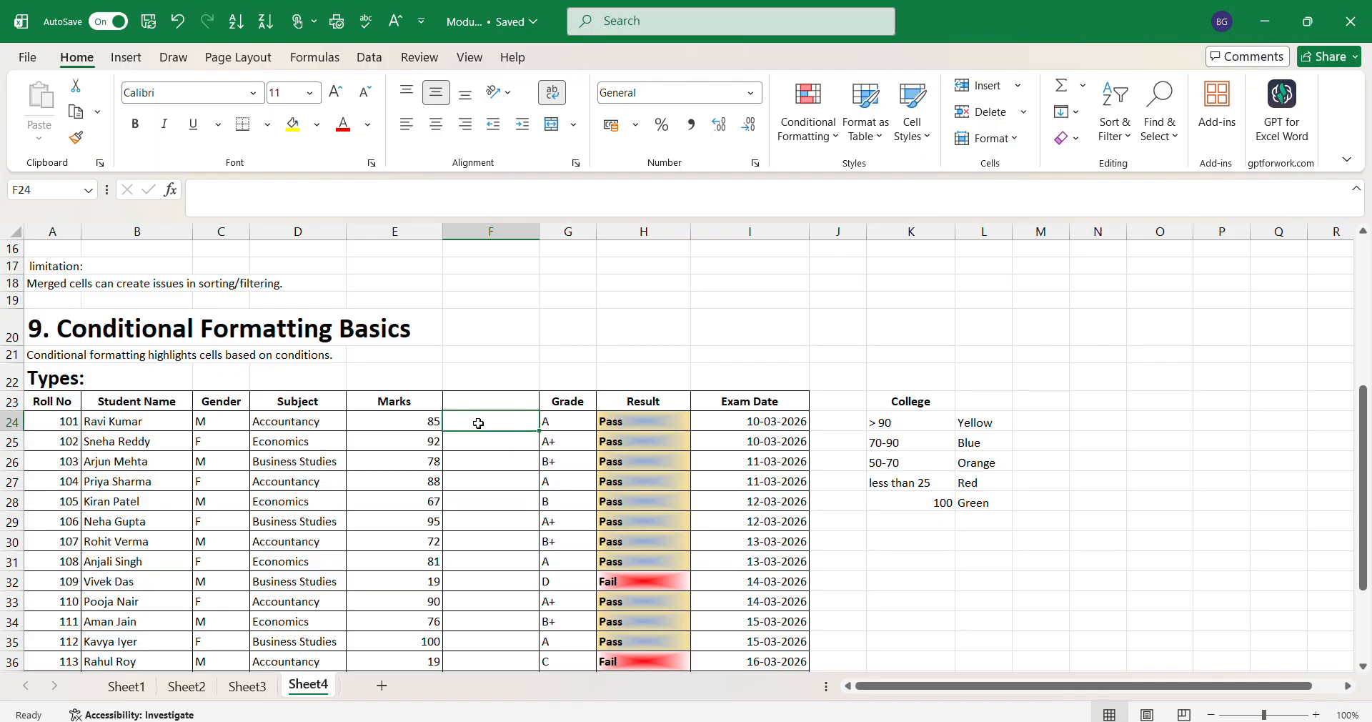
# - Copy the marks from E24:E43 and paste them into the blank column starting at F24
pyautogui.moveTo(414, 422); pyautogui.dragTo(419, 608)
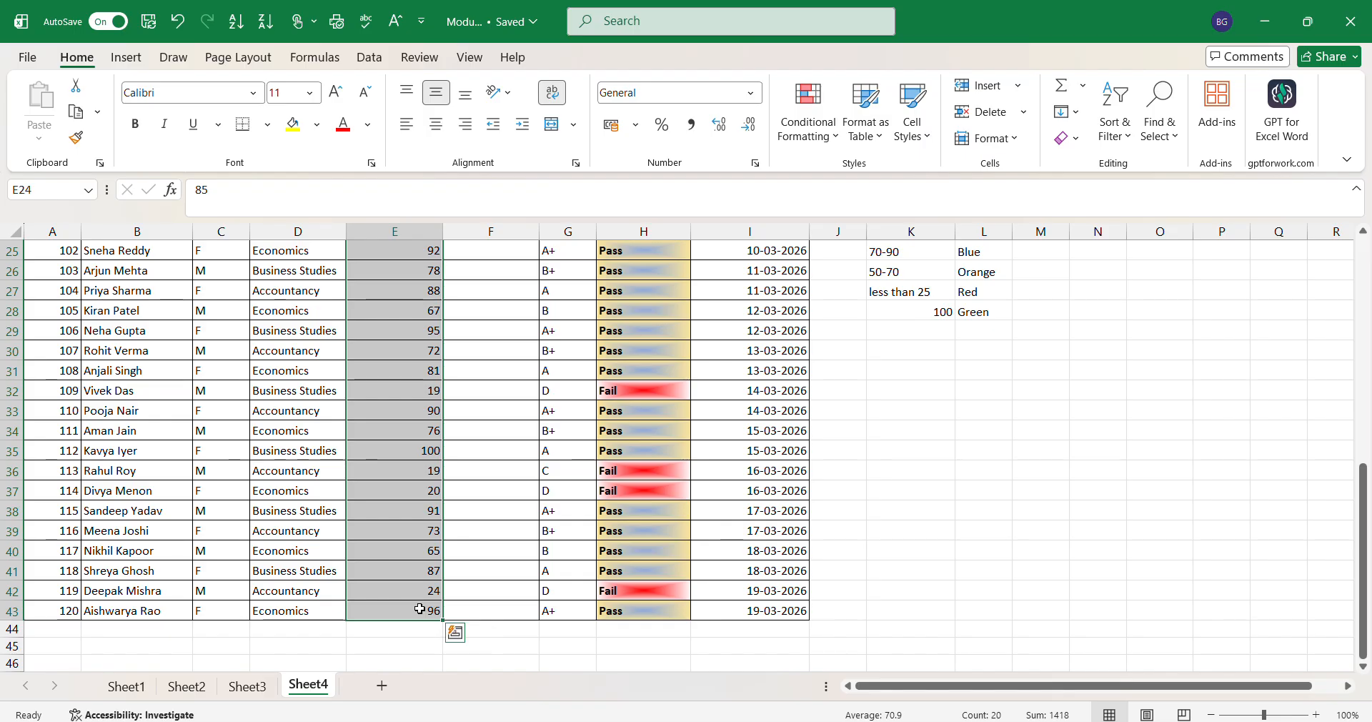
pyautogui.hotkey('ctrl', 'c')
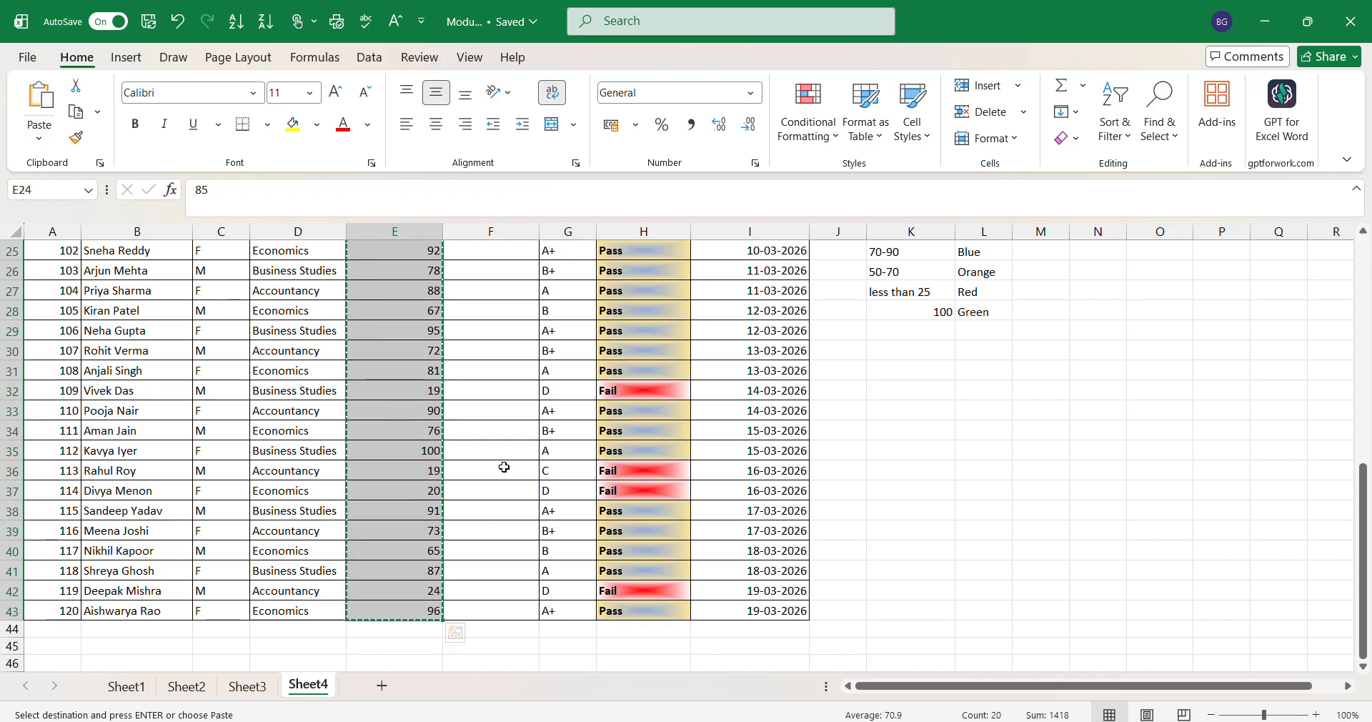
pyautogui.press('Up')
pyautogui.press('Up')
pyautogui.press('Up')
pyautogui.press('Up')
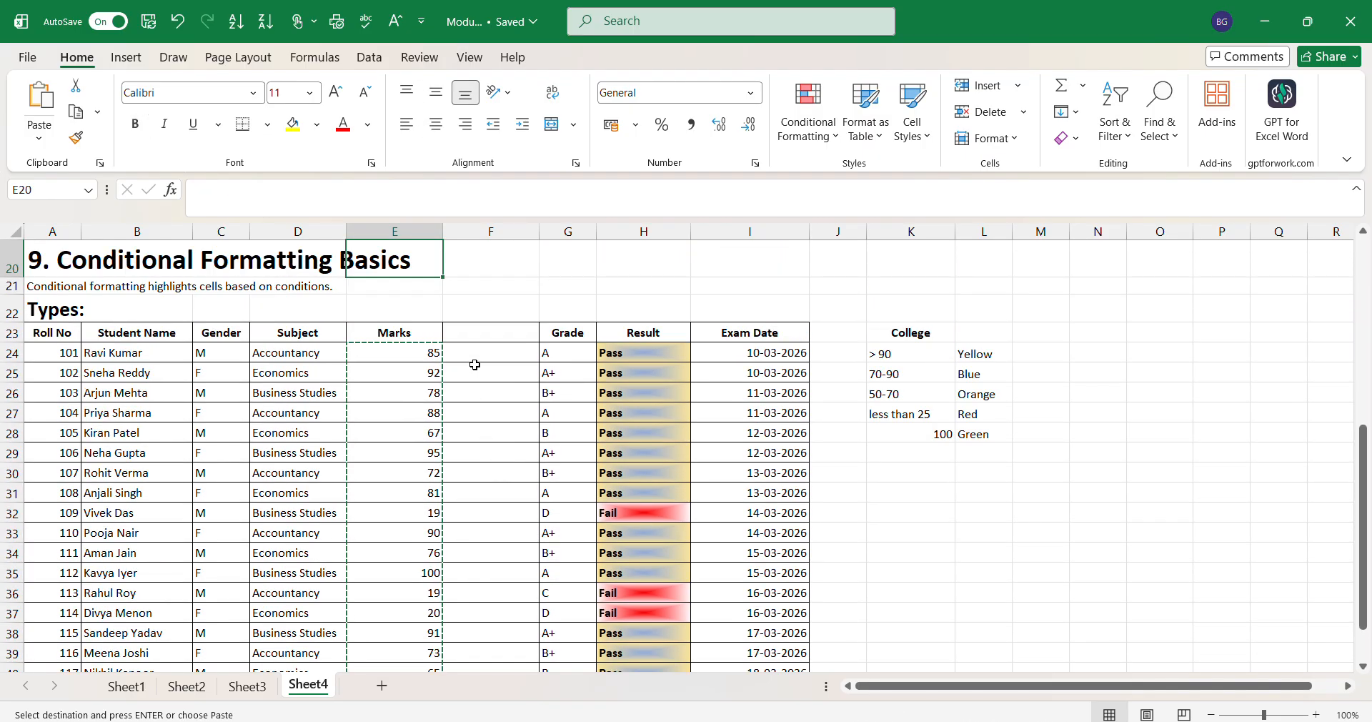
pyautogui.click(475, 360)
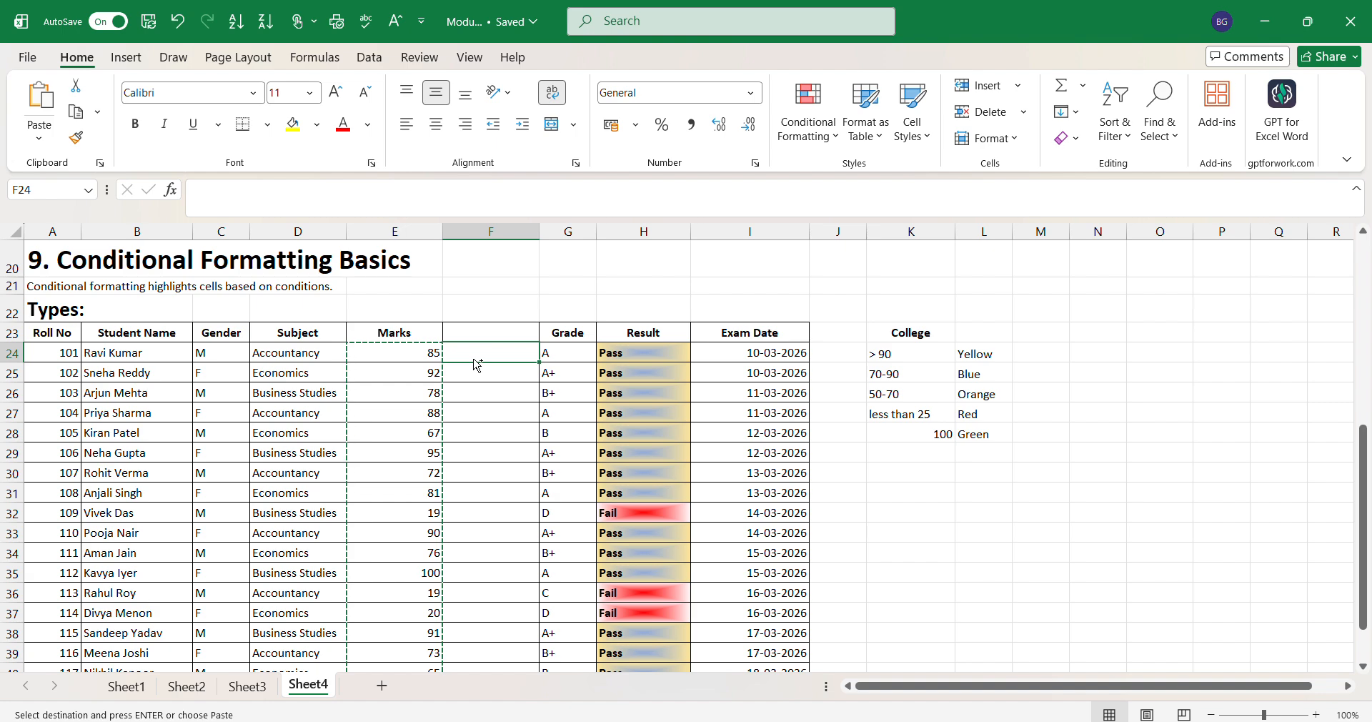
pyautogui.hotkey('ctrl', 'v')
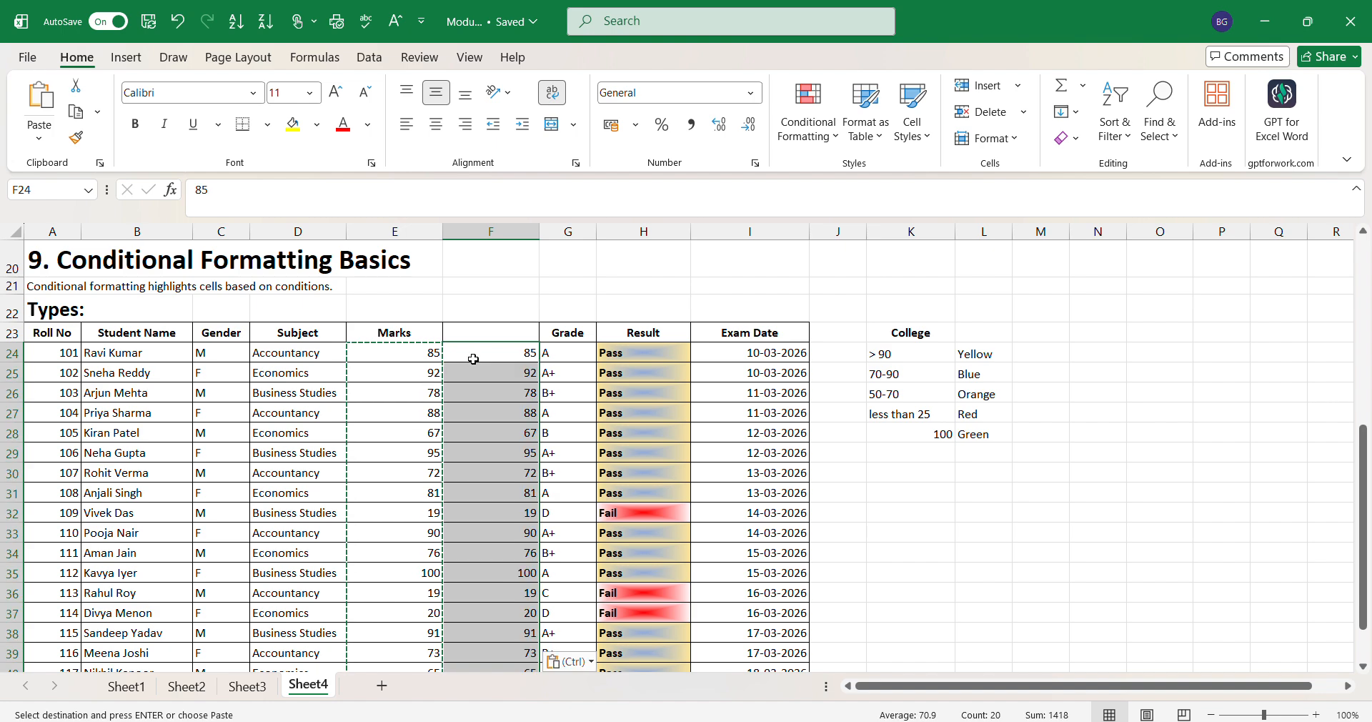
# - Undo the paste of the copied marks in F24:F43
pyautogui.press('Escape')
pyautogui.press('BackSpace')
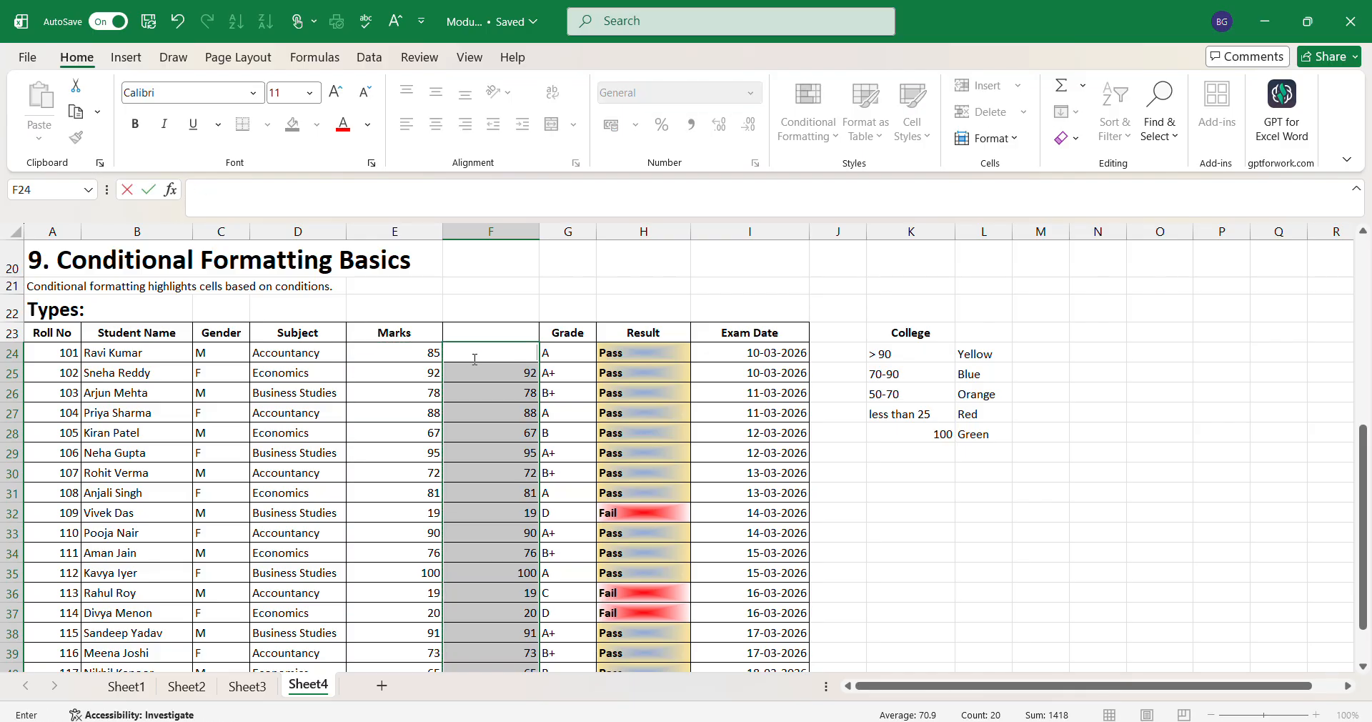
pyautogui.hotkey('ctrl', 'z')
pyautogui.click(530, 303)
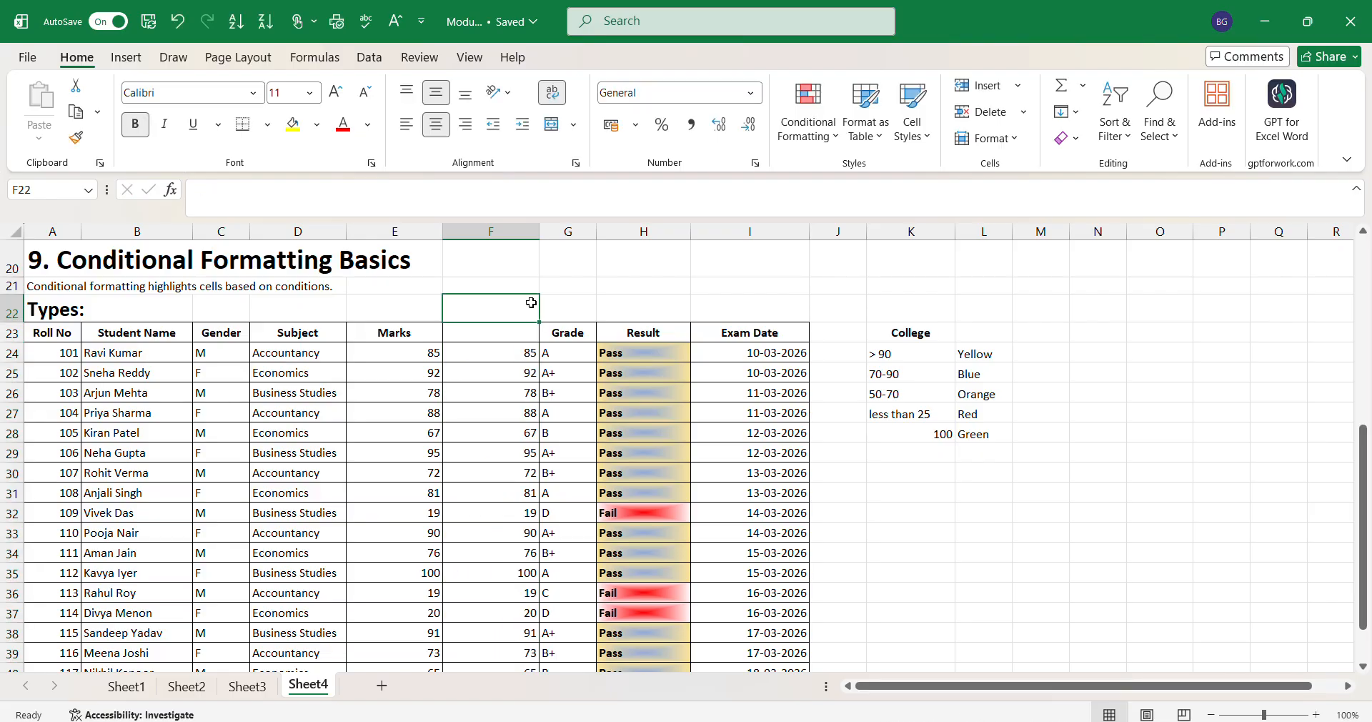
pyautogui.click(508, 348)
pyautogui.hotkey('ctrl', 'shift', 'Down')
pyautogui.hotkey('ctrl', 'z')
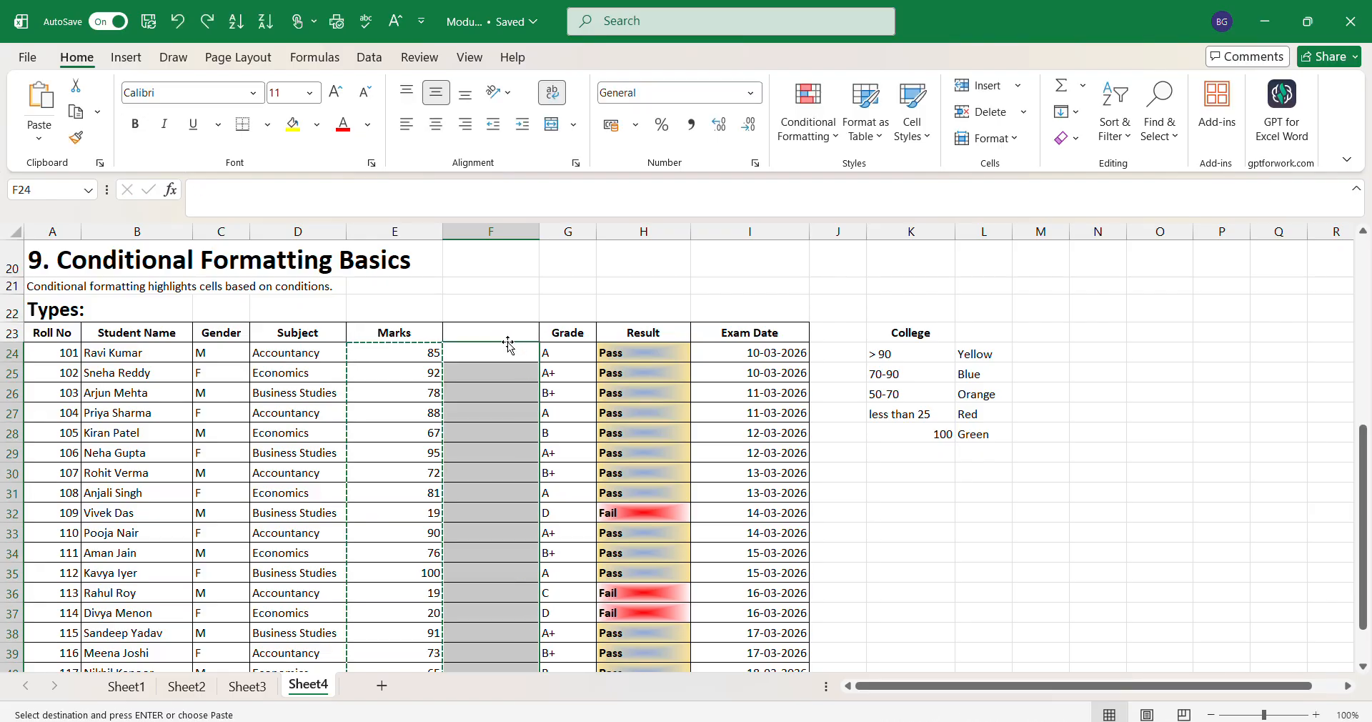
pyautogui.click(503, 312)
# - Enter the formula =E24 in F24 and fill it down to F43 to link the marks
pyautogui.click(477, 361)
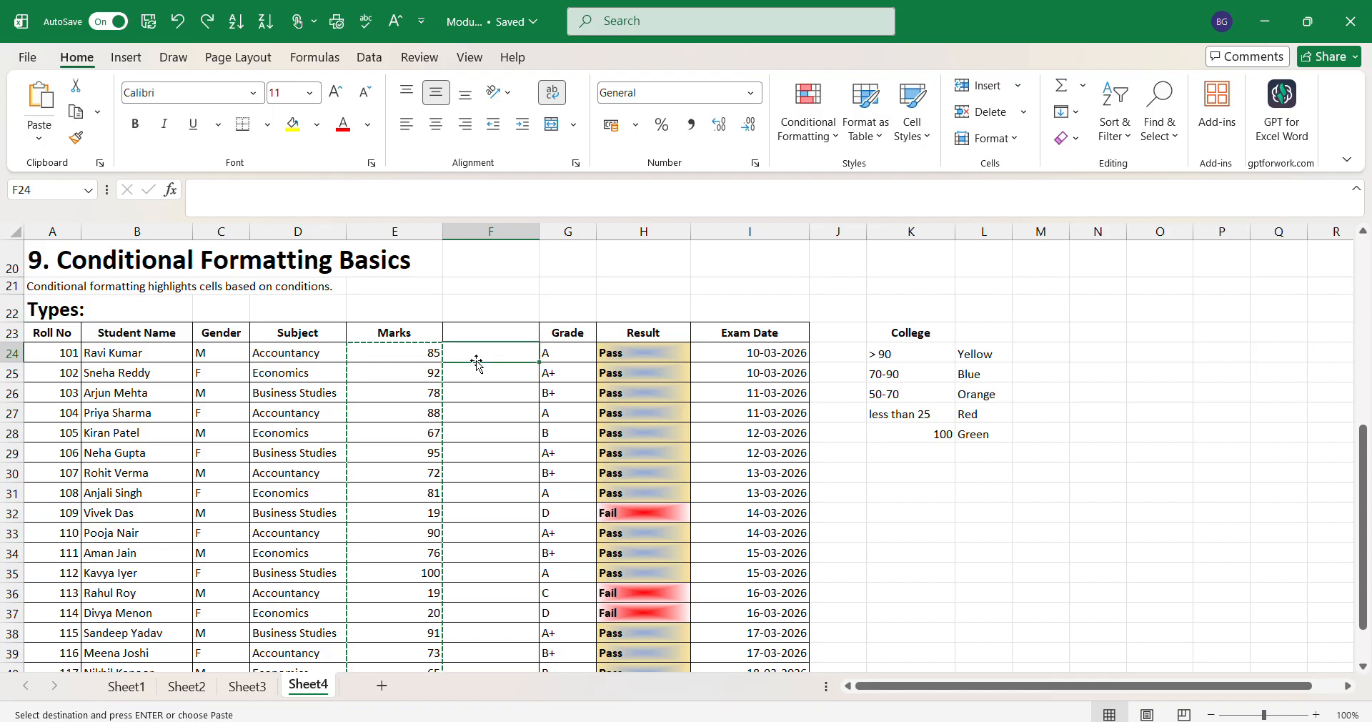
pyautogui.write('=')
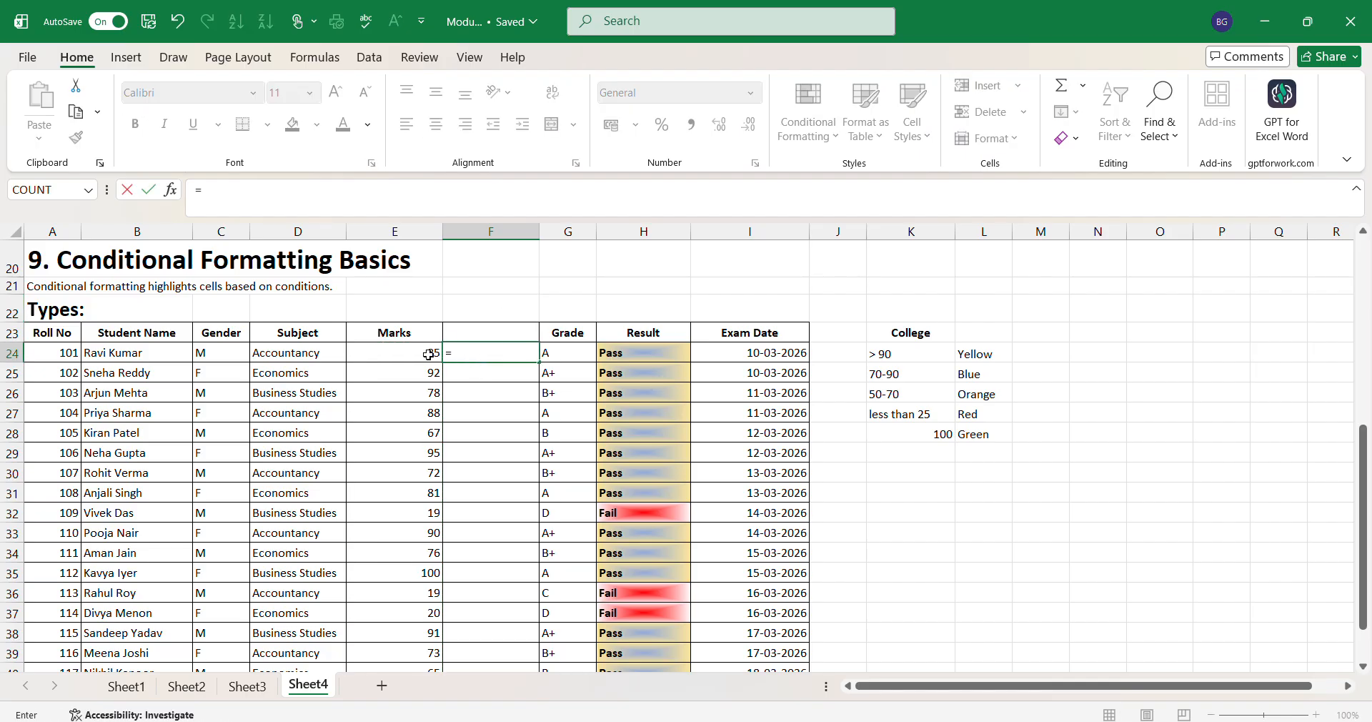
pyautogui.click(416, 348)
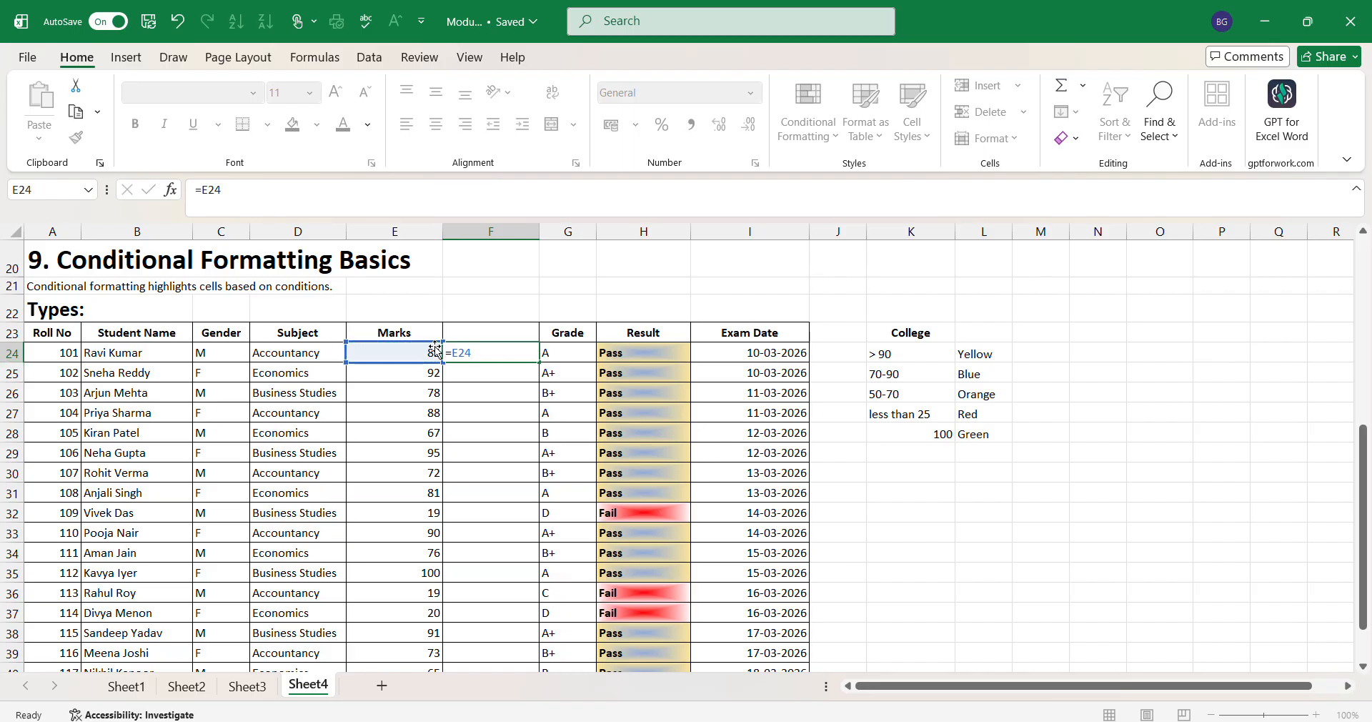
pyautogui.press('Return')
pyautogui.click(497, 350)
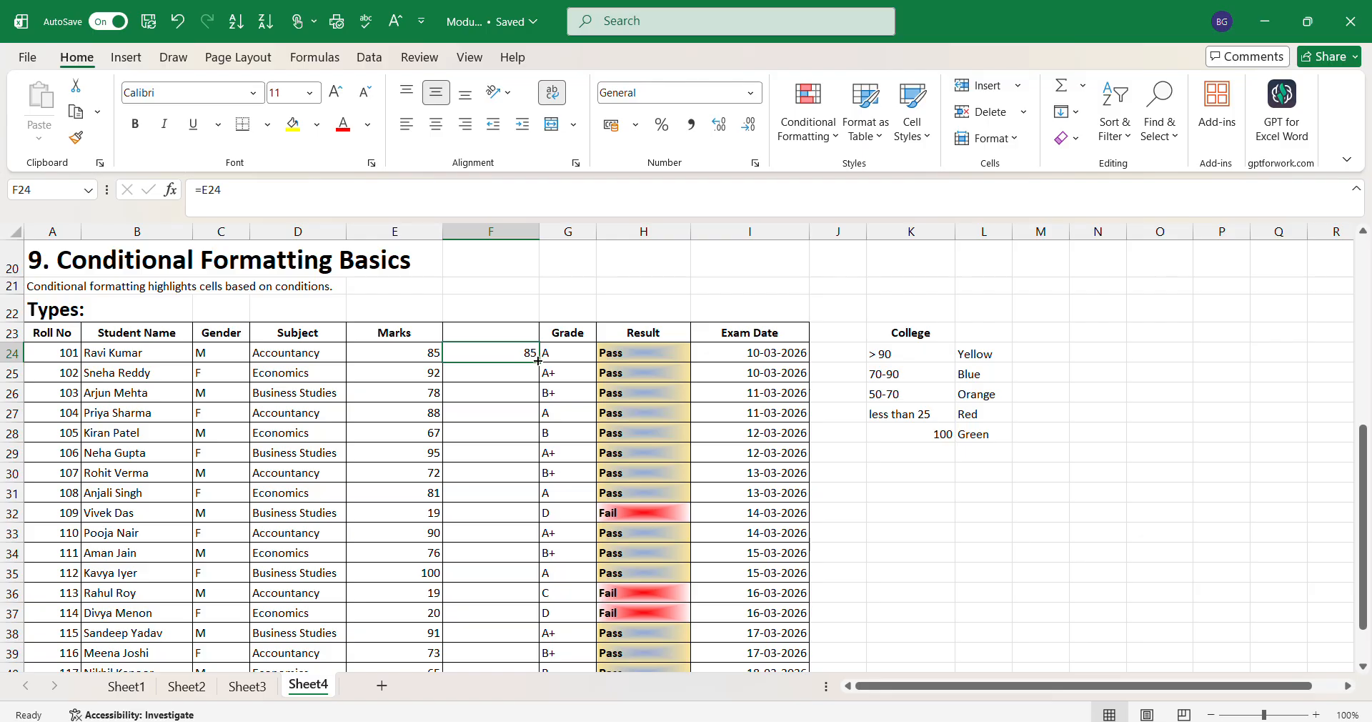
pyautogui.doubleClick(538, 361)
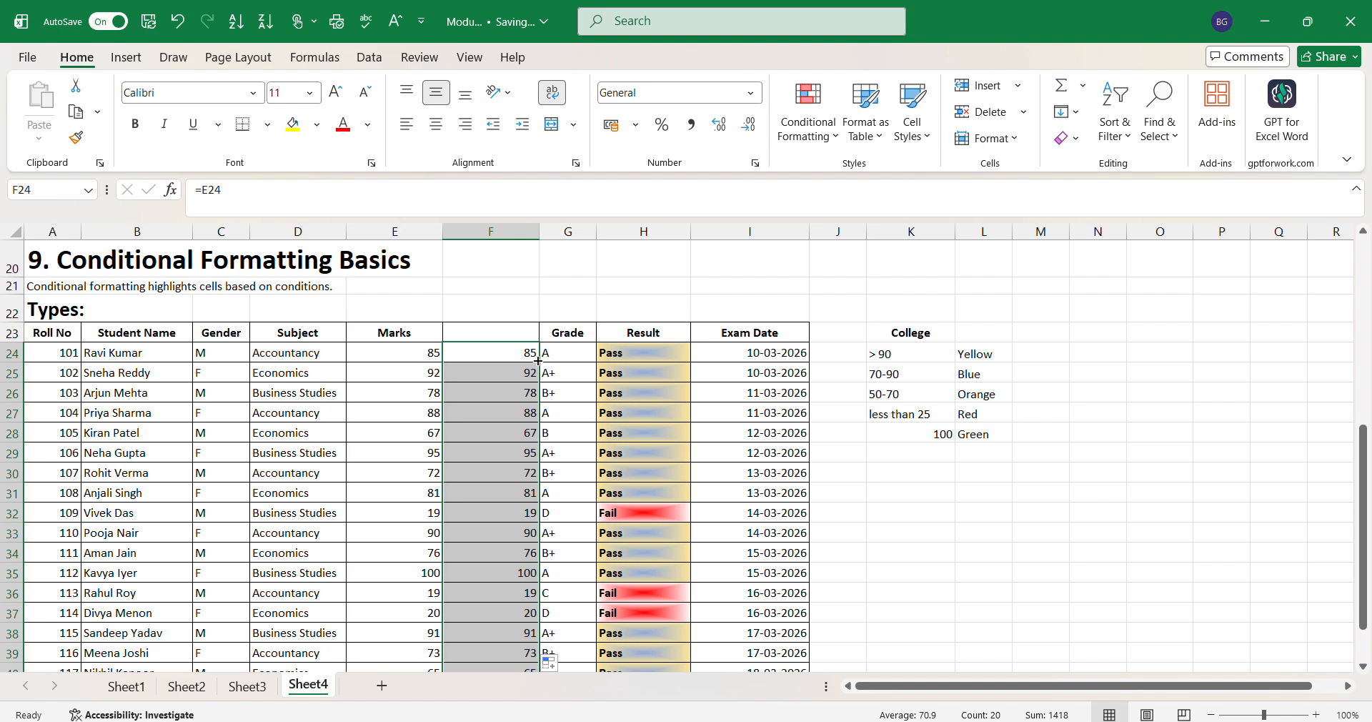
# - Apply solid-fill blue data bars to the linked marks in F24:F43
pyautogui.click(505, 349)
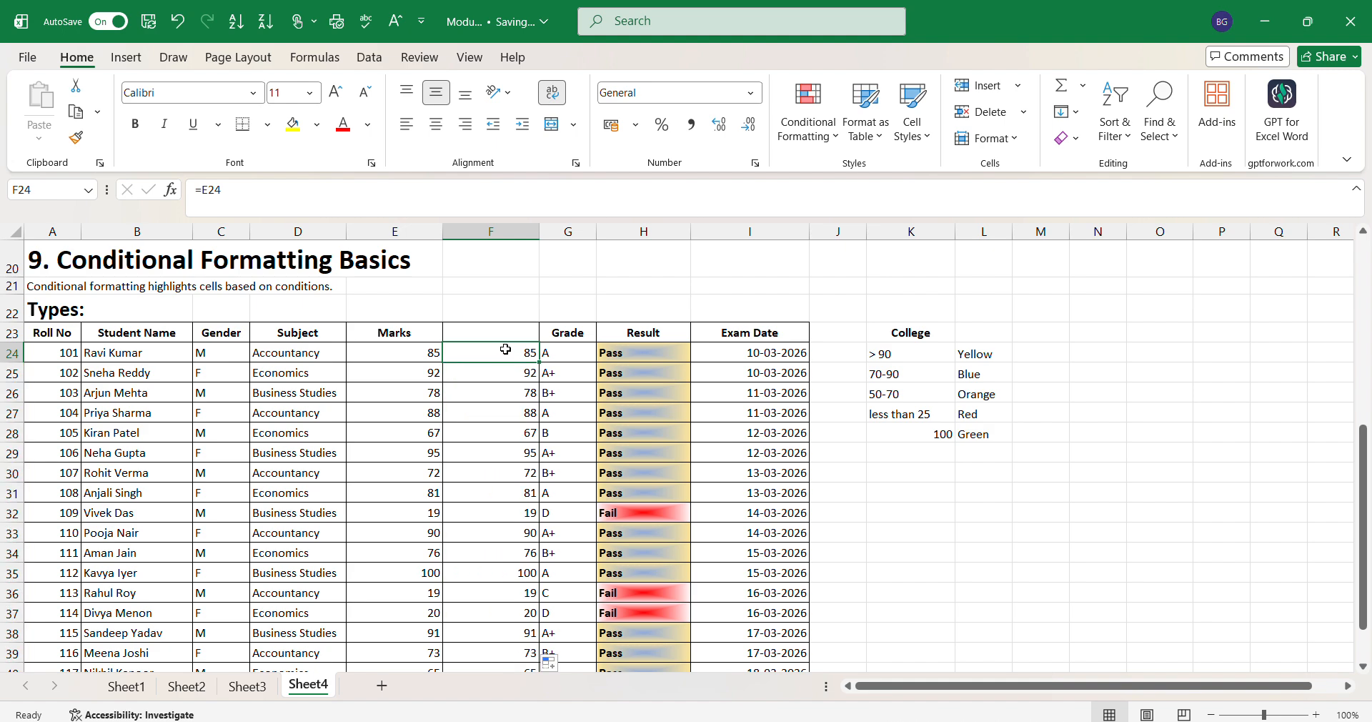
pyautogui.moveTo(505, 349); pyautogui.dragTo(512, 629)
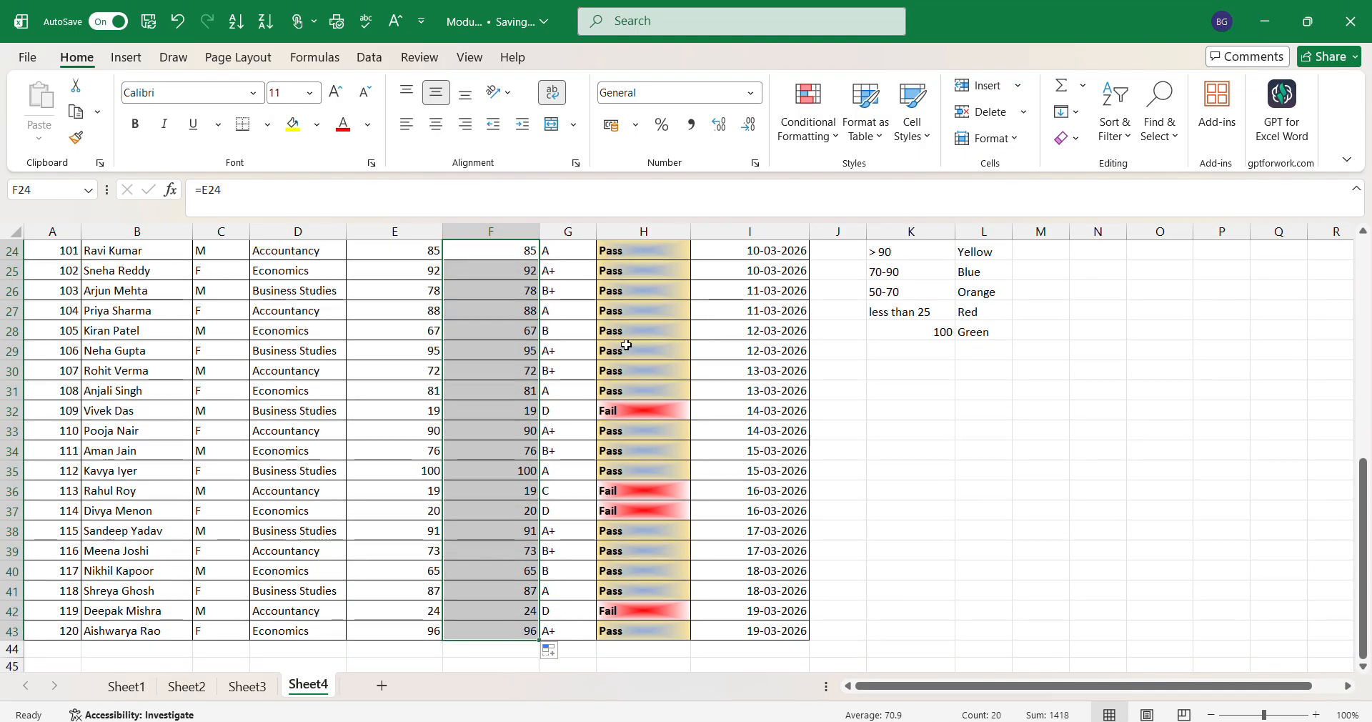
pyautogui.click(822, 146)
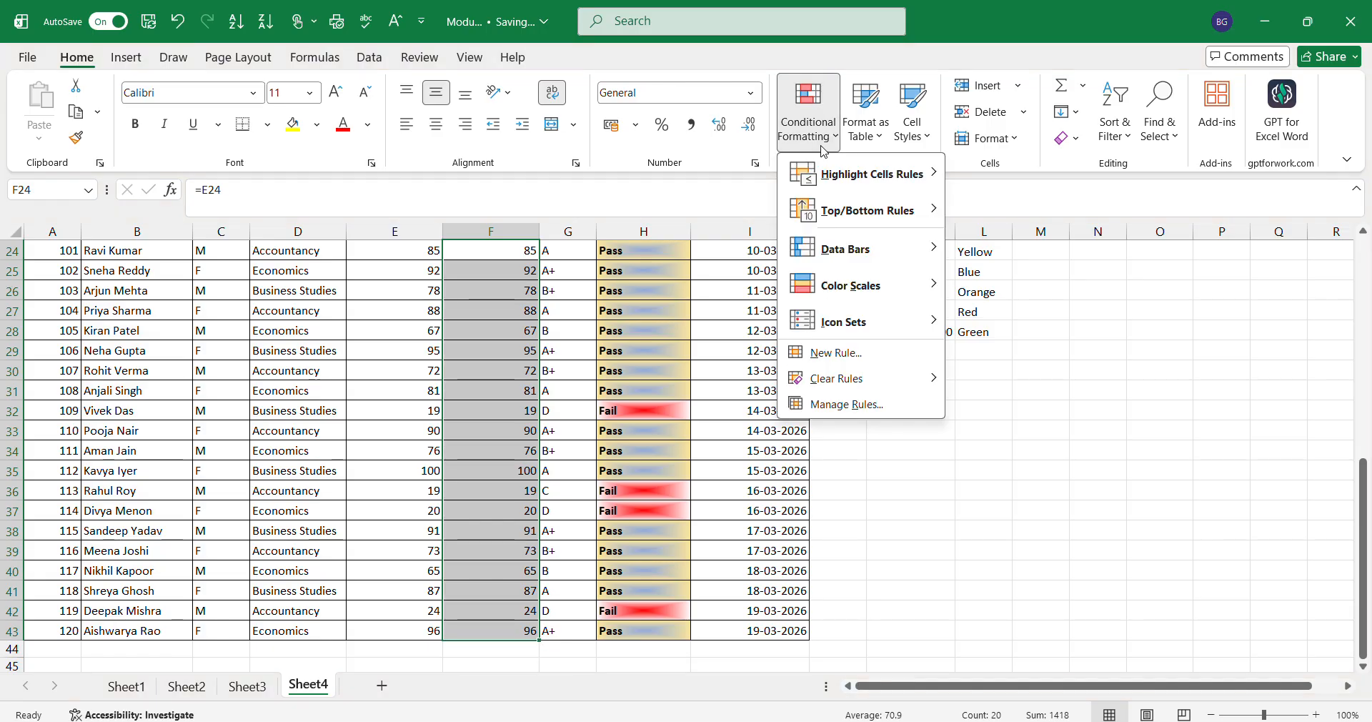
pyautogui.moveTo(845, 248)
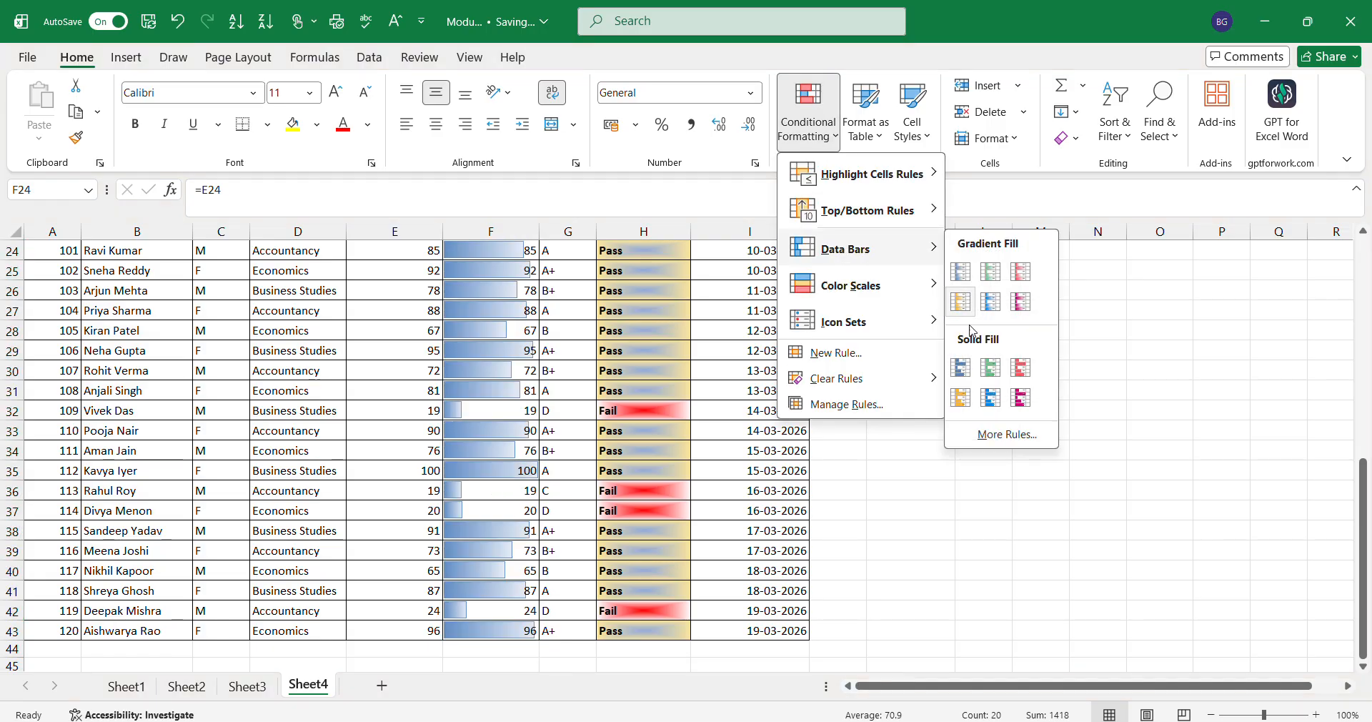
pyautogui.click(964, 367)
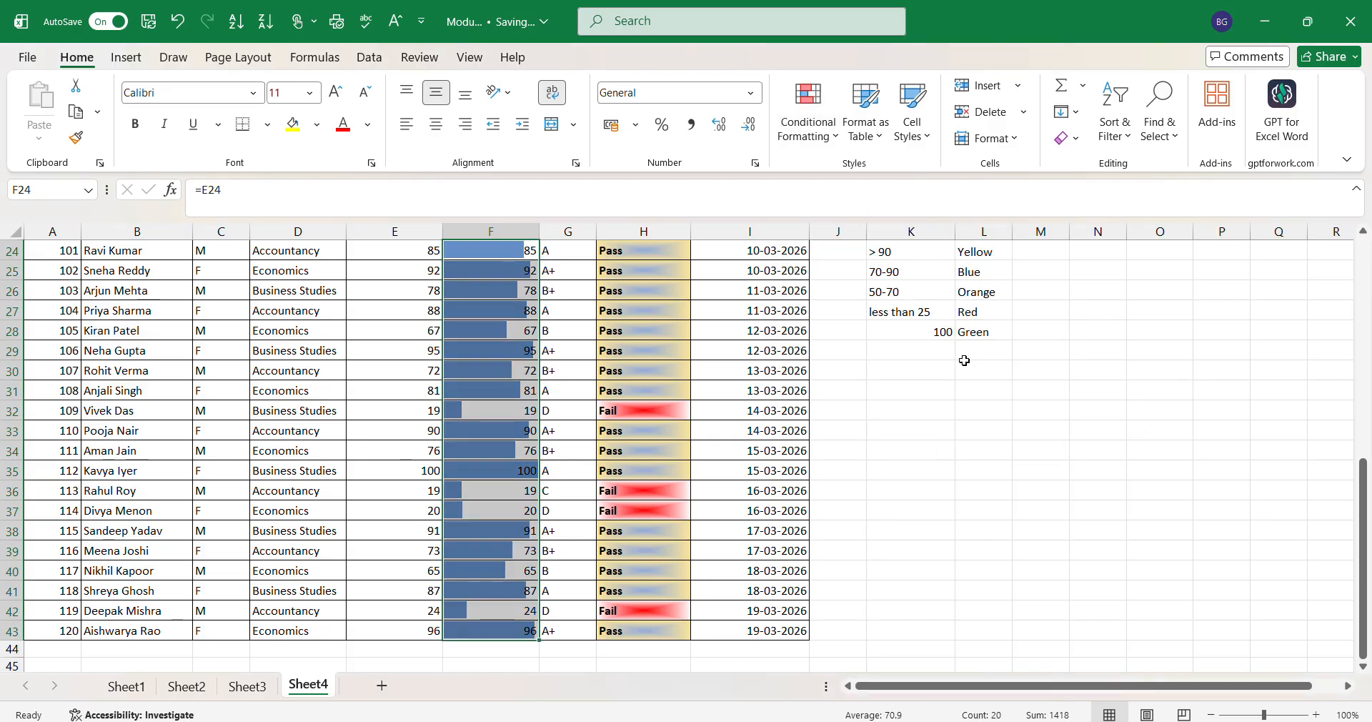
# - Edit the data bar rule on the linked marks in F24:F43 to show the bars only, without numbers
pyautogui.moveTo(1363, 472); pyautogui.dragTo(1363, 428)
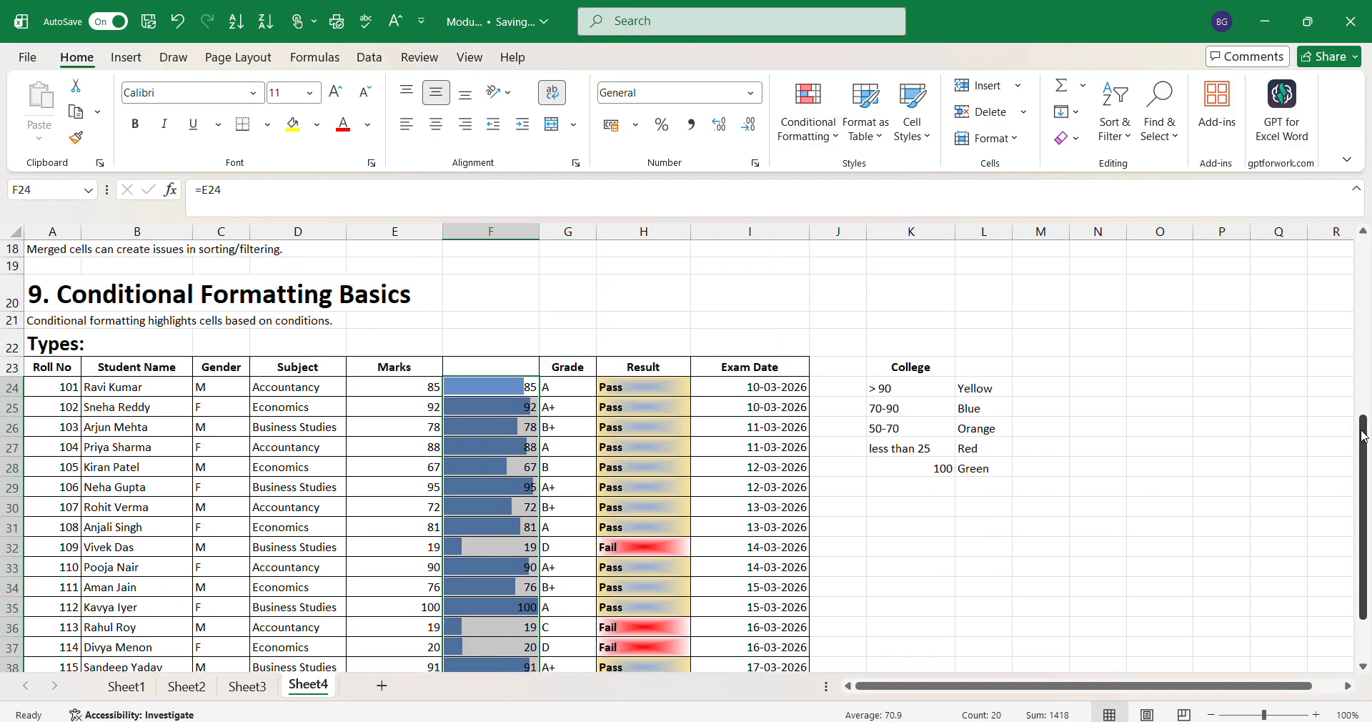
pyautogui.click(509, 370)
pyautogui.moveTo(509, 371); pyautogui.dragTo(515, 632)
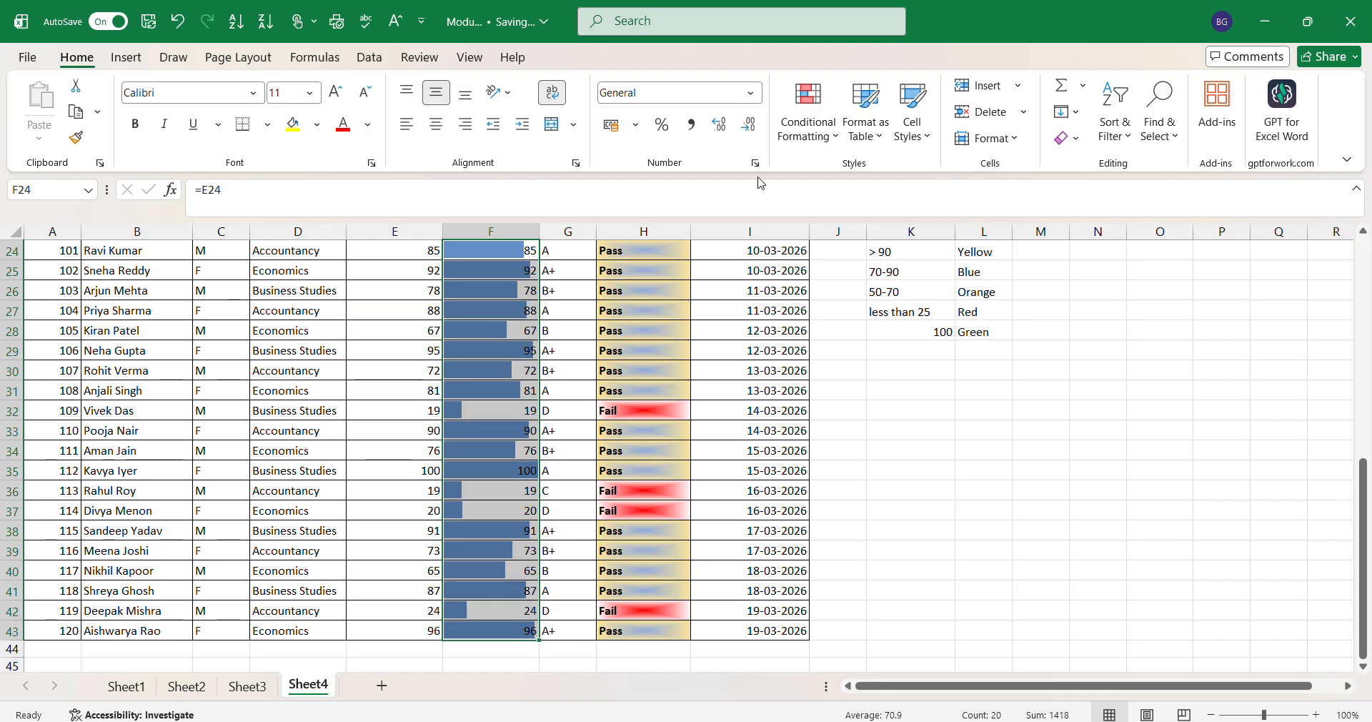
pyautogui.click(796, 143)
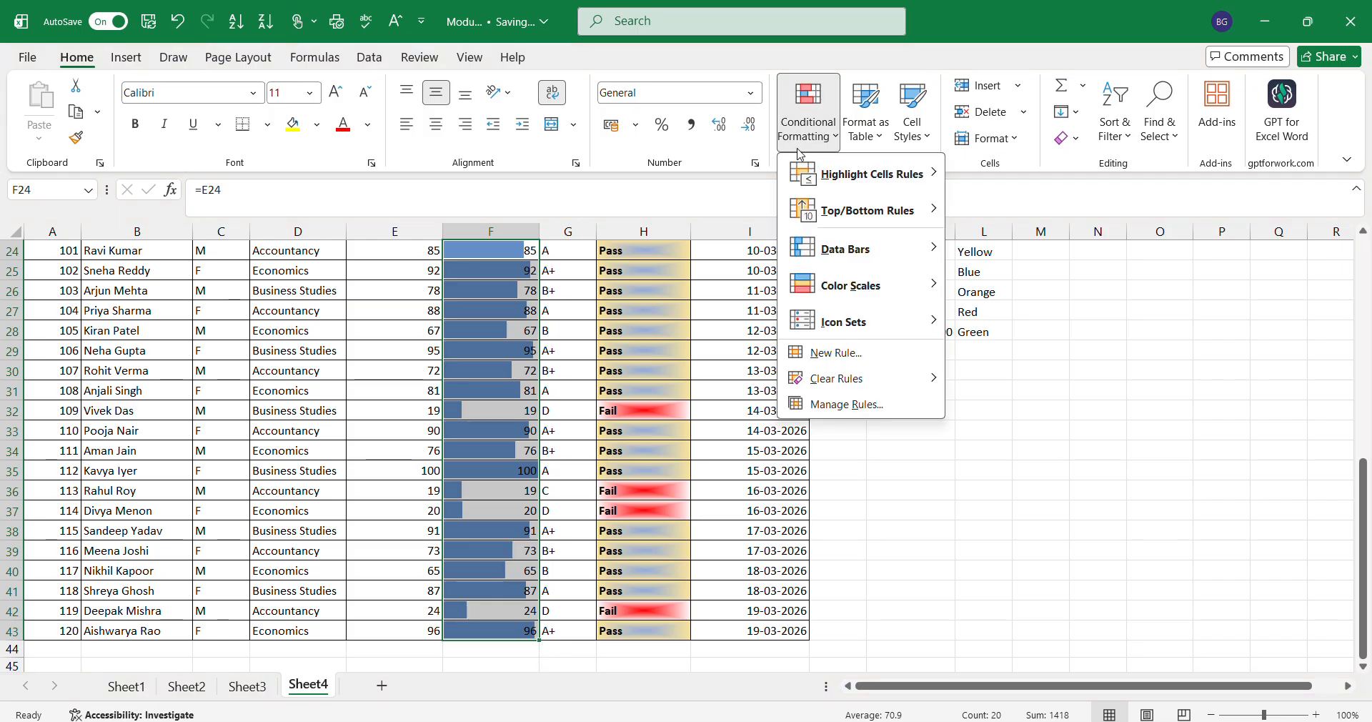
pyautogui.click(844, 404)
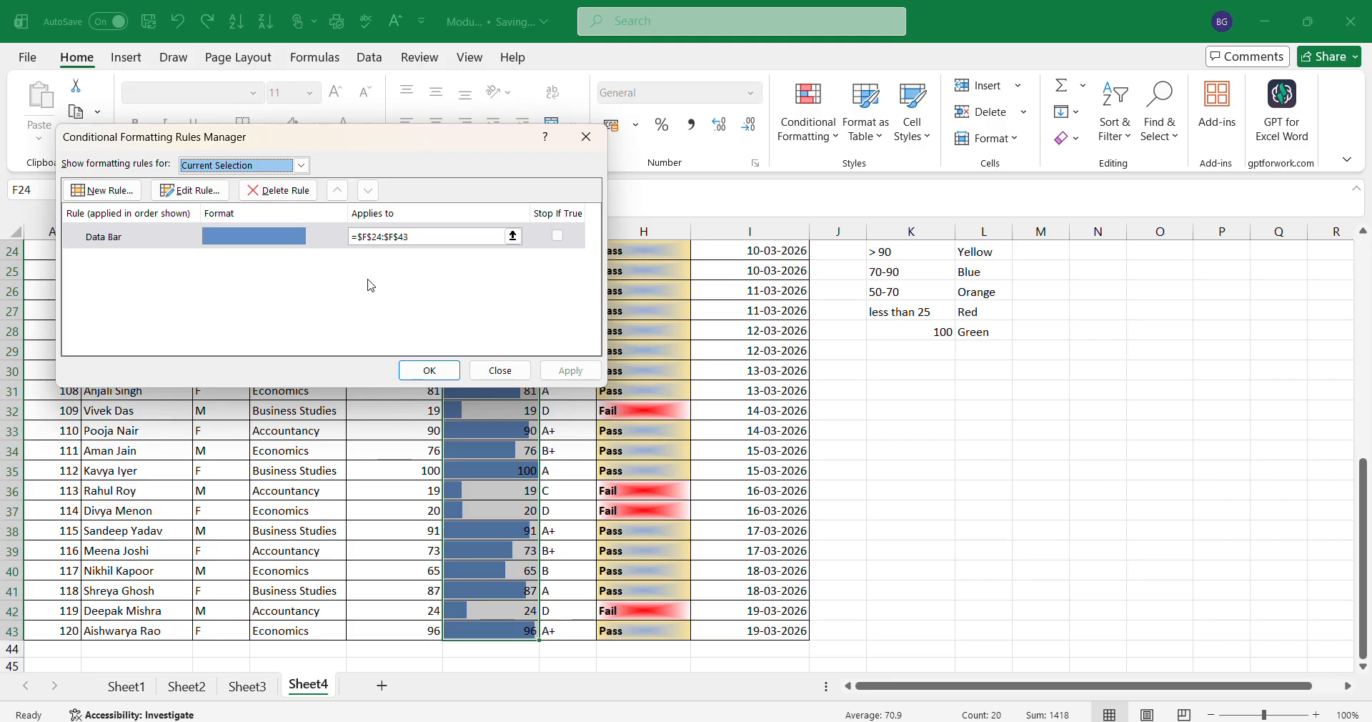
pyautogui.click(217, 200)
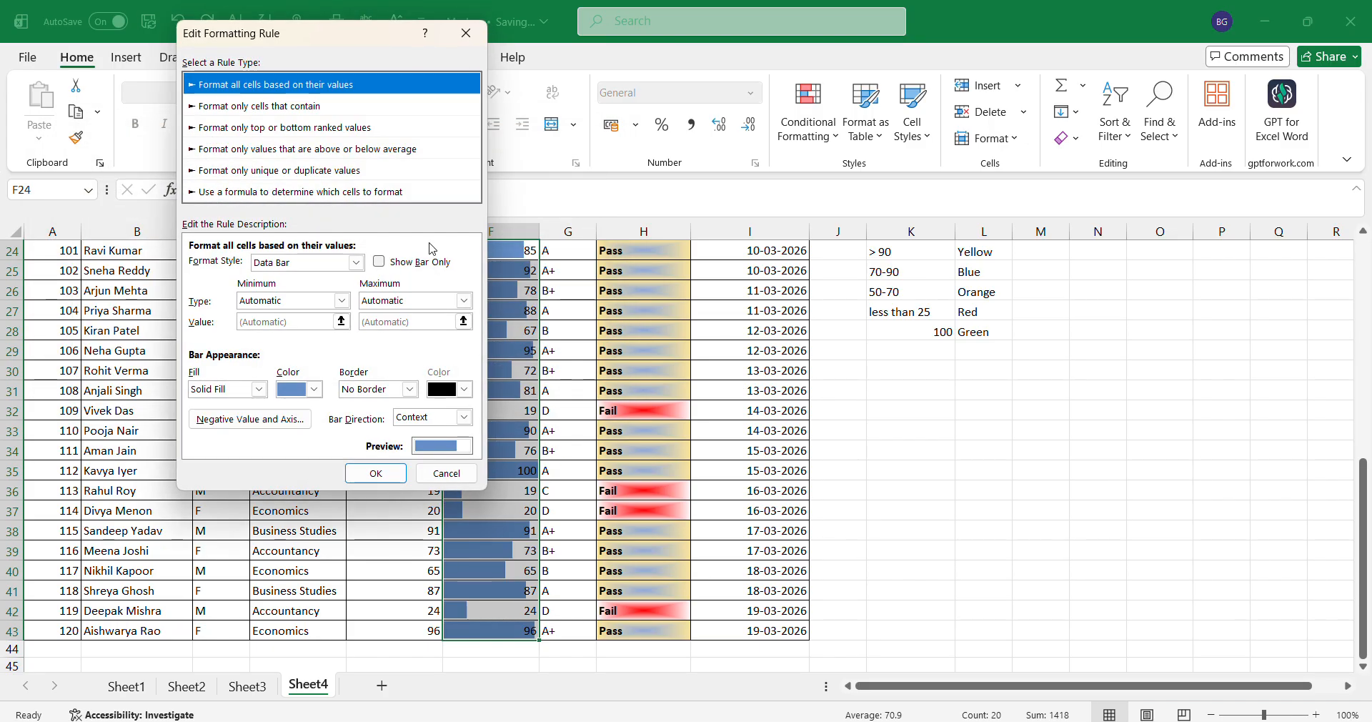
pyautogui.click(379, 263)
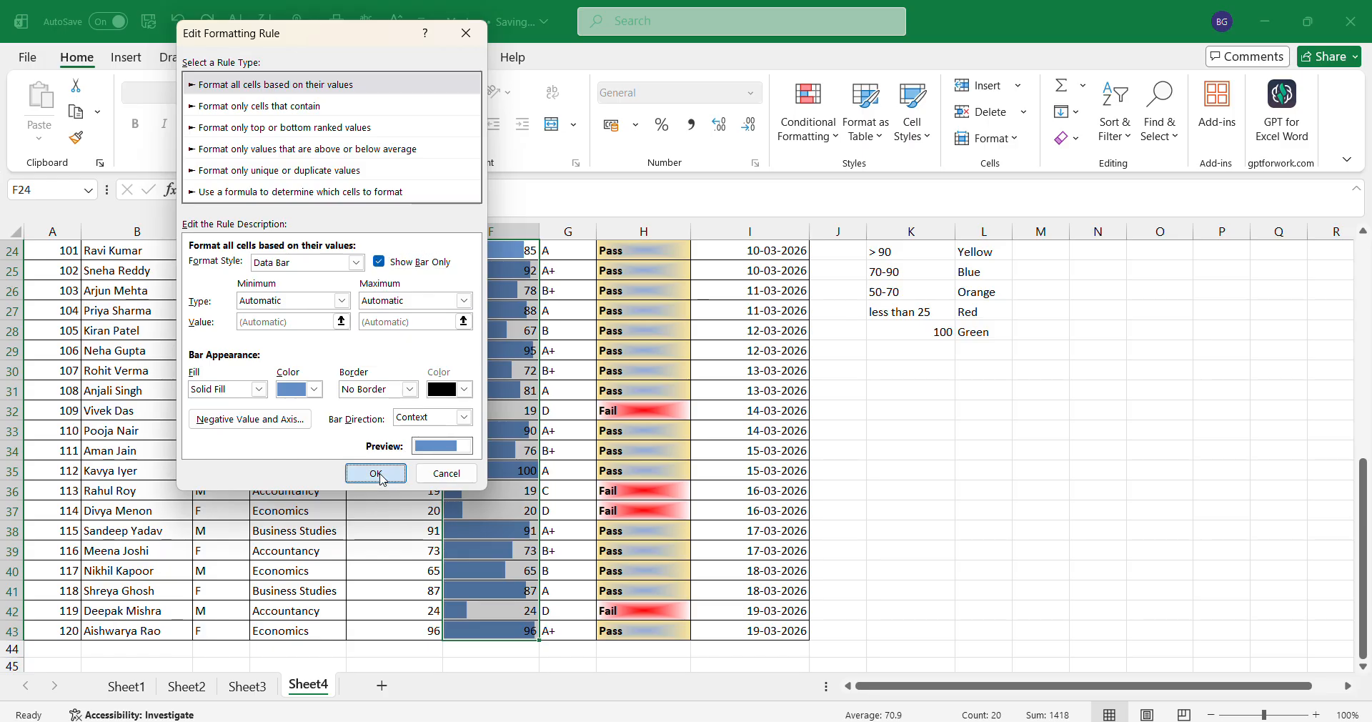
pyautogui.click(378, 475)
pyautogui.click(430, 370)
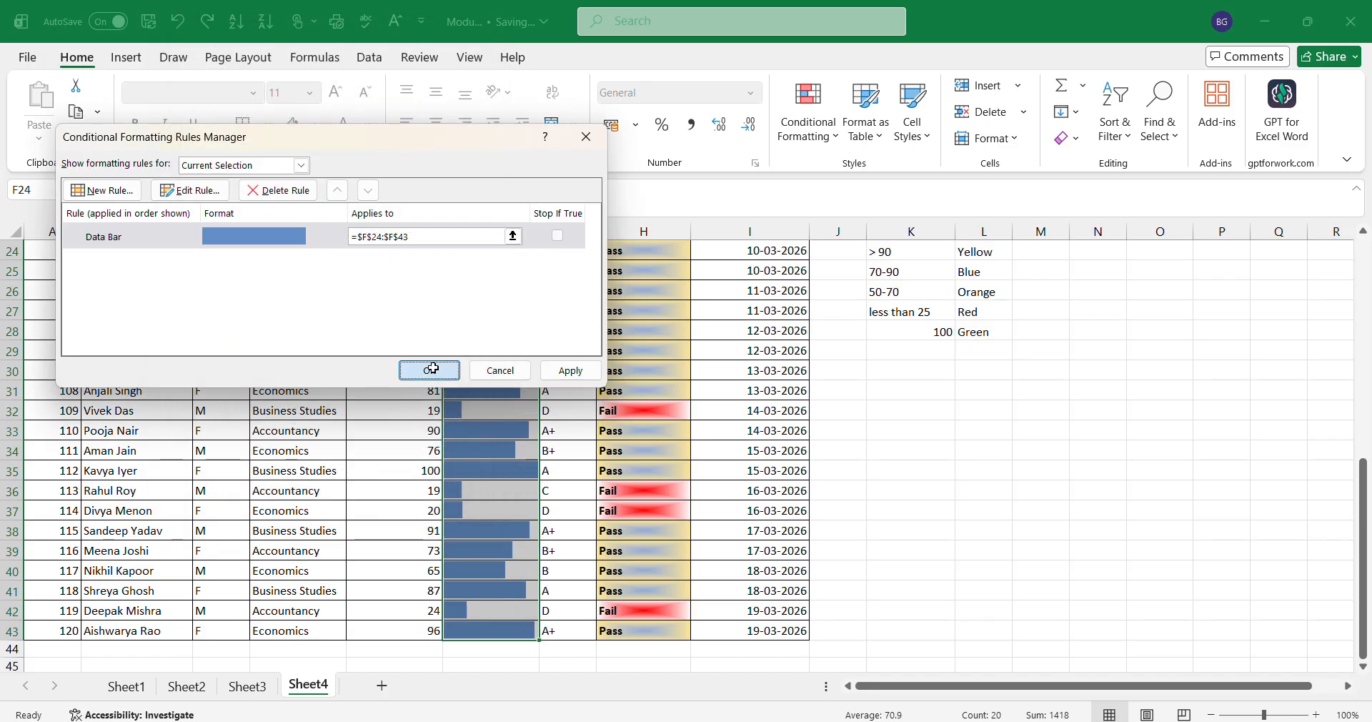
pyautogui.click(902, 392)
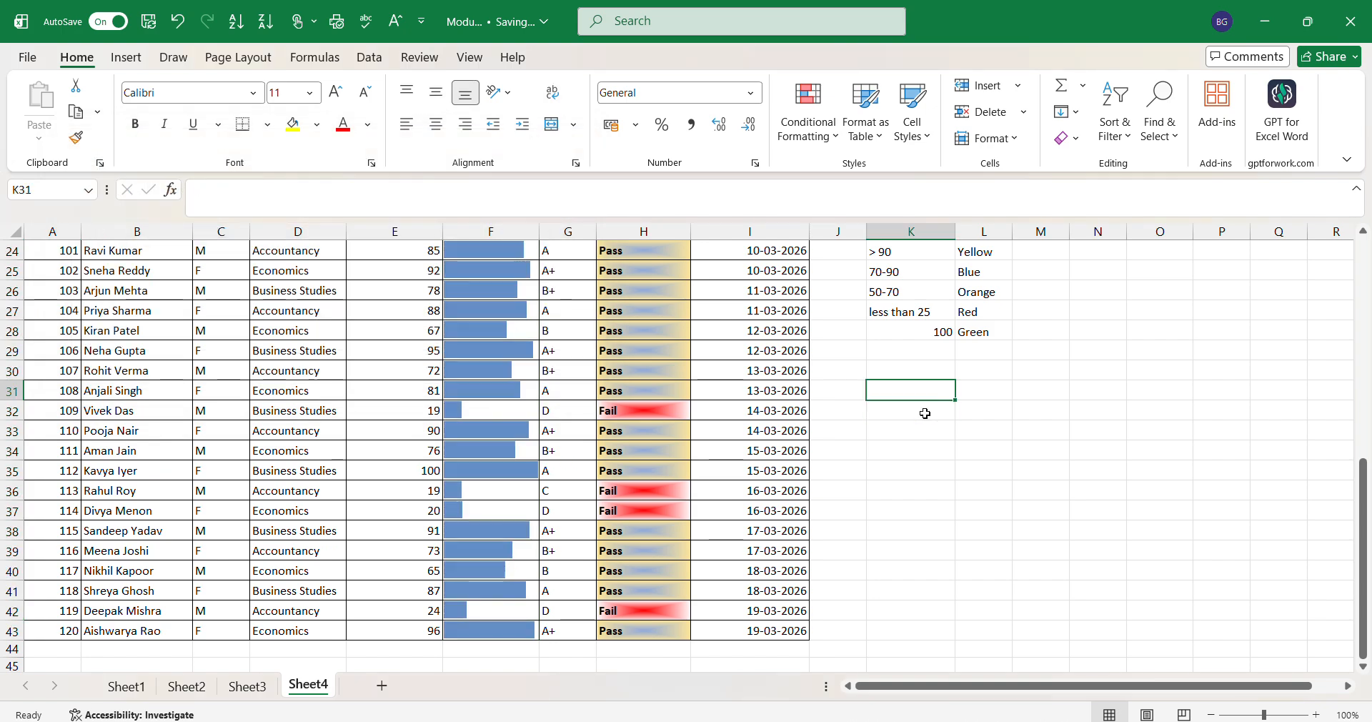
# - Enter the header Bar in F23 above the data bar column
pyautogui.press('Up')
pyautogui.press('Up')
pyautogui.press('Up')
pyautogui.press('Up')
pyautogui.press('Up')
pyautogui.press('Up')
pyautogui.press('Up')
pyautogui.scroll(3, 925, 414)
pyautogui.click(477, 405)
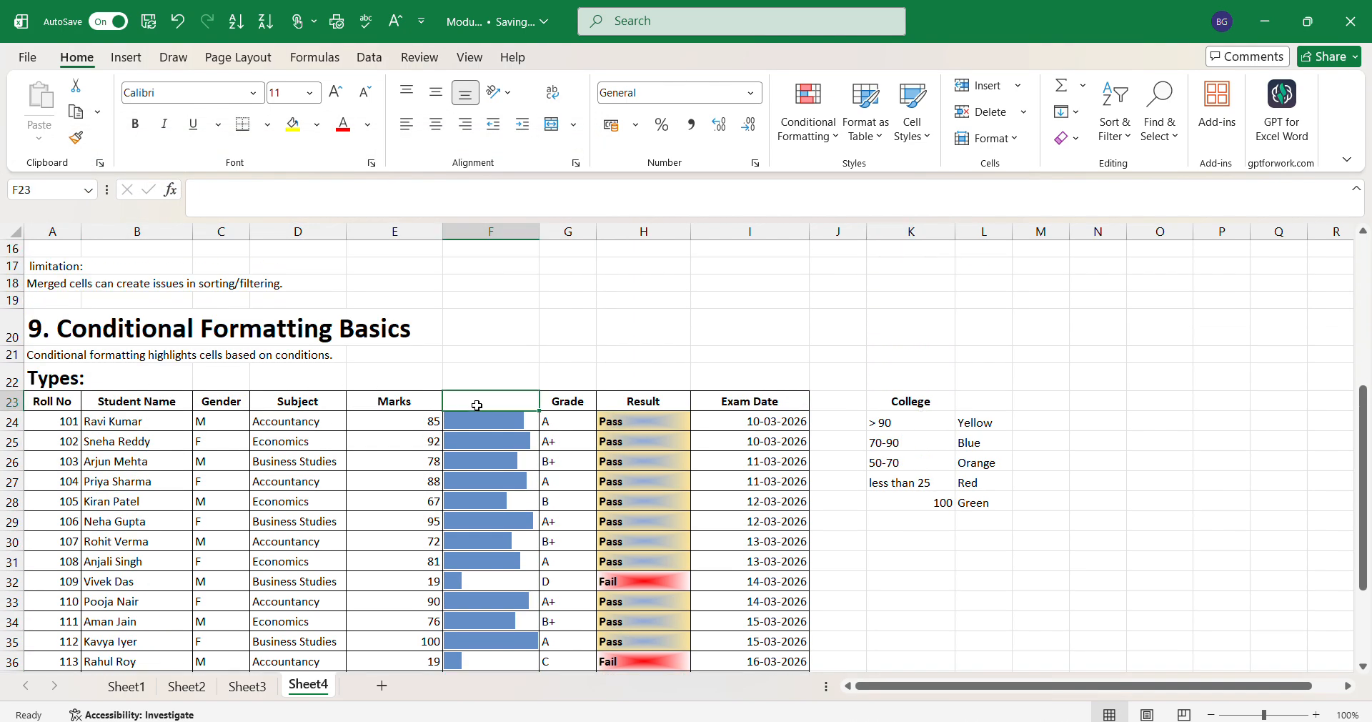
pyautogui.write('Bar')
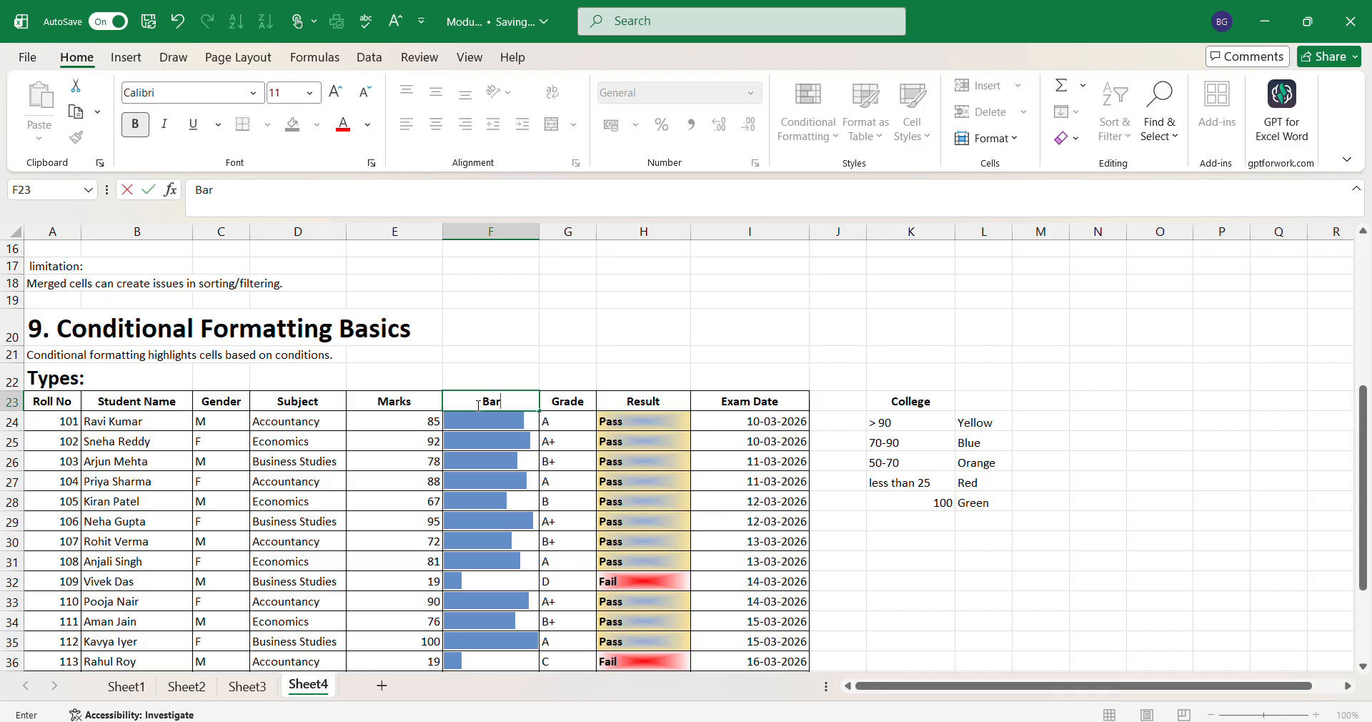
pyautogui.click(1074, 575)
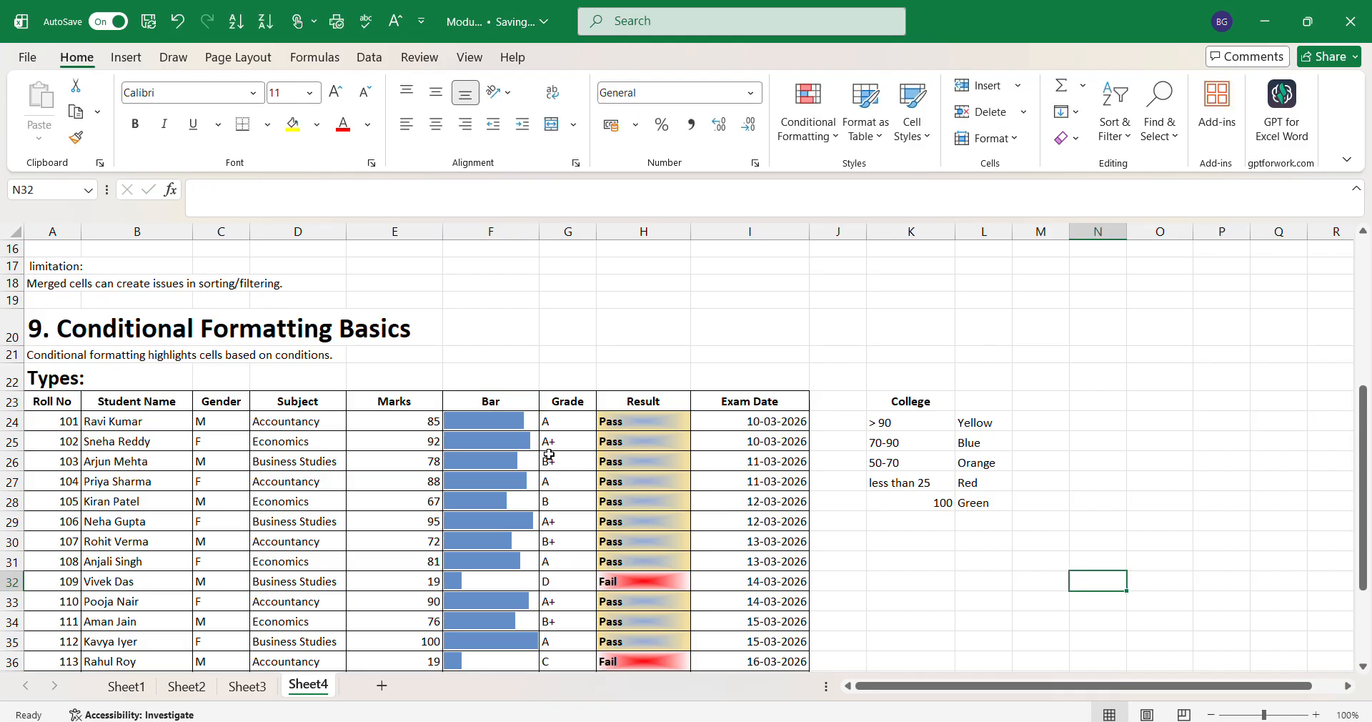
# - Change the mark in E24 to 100 to test that its linked data bar updates
pyautogui.click(436, 422)
pyautogui.write('100')
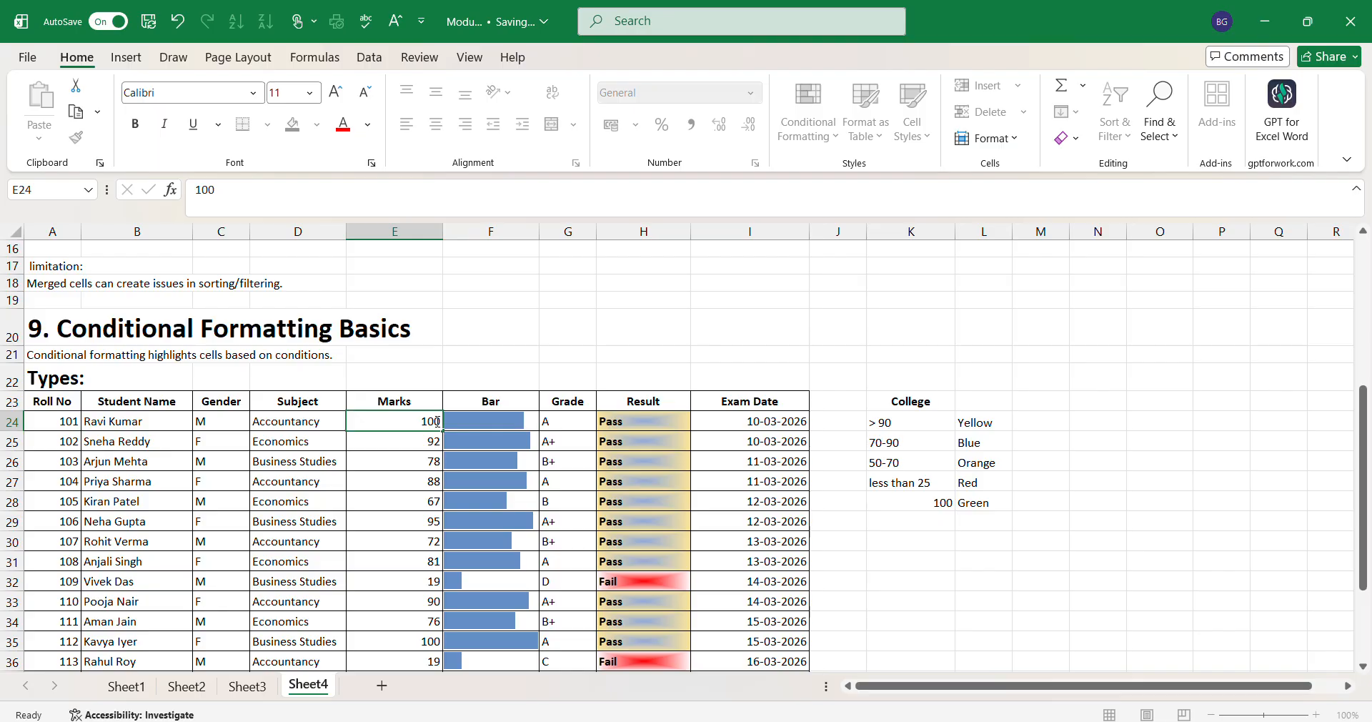
pyautogui.press('Return')
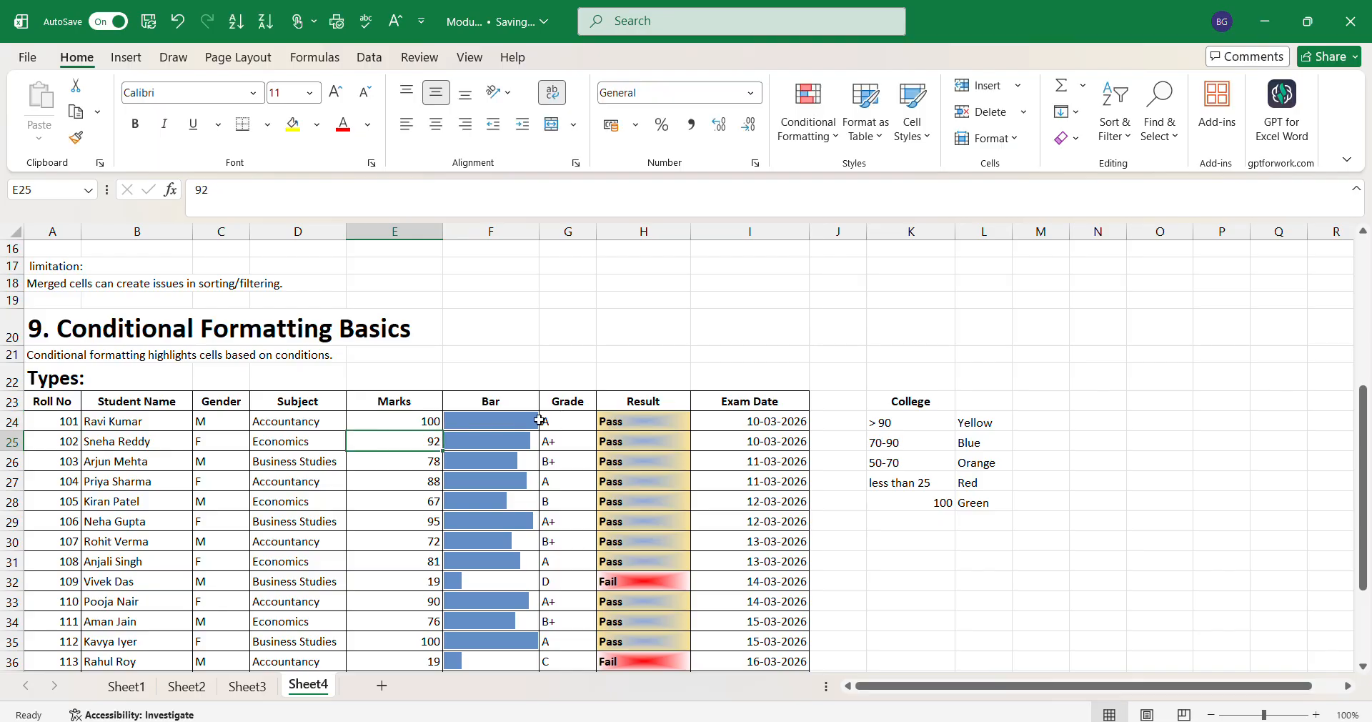
# - Restore the mark in E24 to 85
pyautogui.doubleClick(434, 421)
pyautogui.press('BackSpace')
pyautogui.press('BackSpace')
pyautogui.press('BackSpace')
pyautogui.write('85')
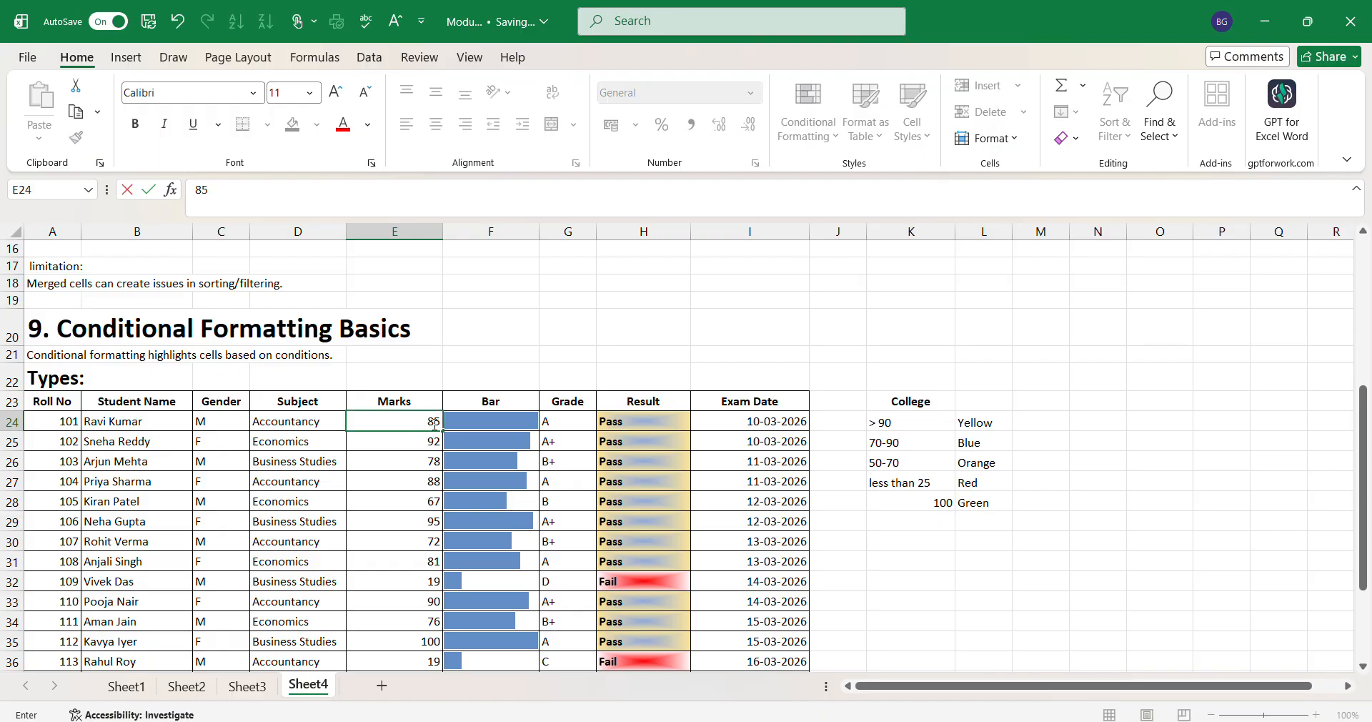
pyautogui.press('Return')
pyautogui.click(513, 437)
pyautogui.click(708, 370)
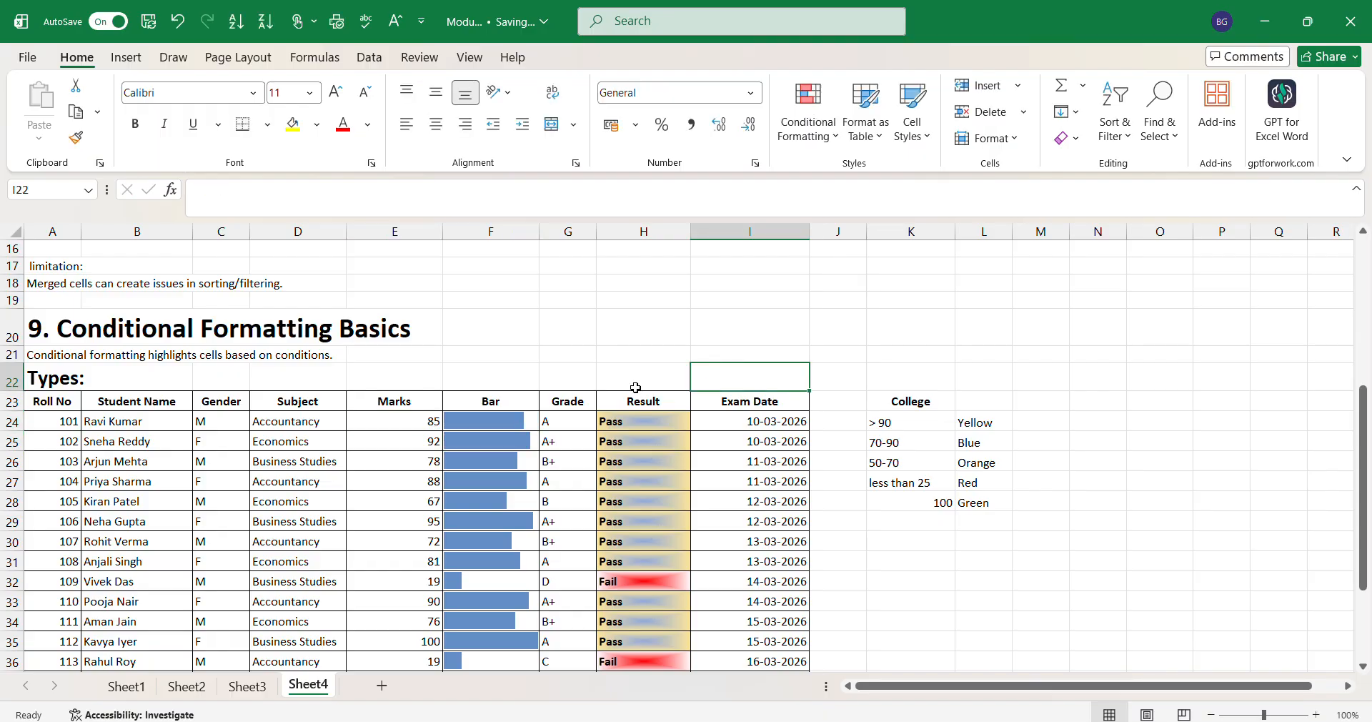
# - Review the marks and their data bars down to row 43, along with the available gradient and solid data bar fills
pyautogui.press('Down')
pyautogui.press('Down')
pyautogui.press('Down')
pyautogui.press('Down')
pyautogui.press('Down')
pyautogui.press('Down')
pyautogui.press('Down')
pyautogui.press('Down')
pyautogui.press('Down')
pyautogui.press('Down')
pyautogui.press('Down')
pyautogui.press('Down')
pyautogui.press('Down')
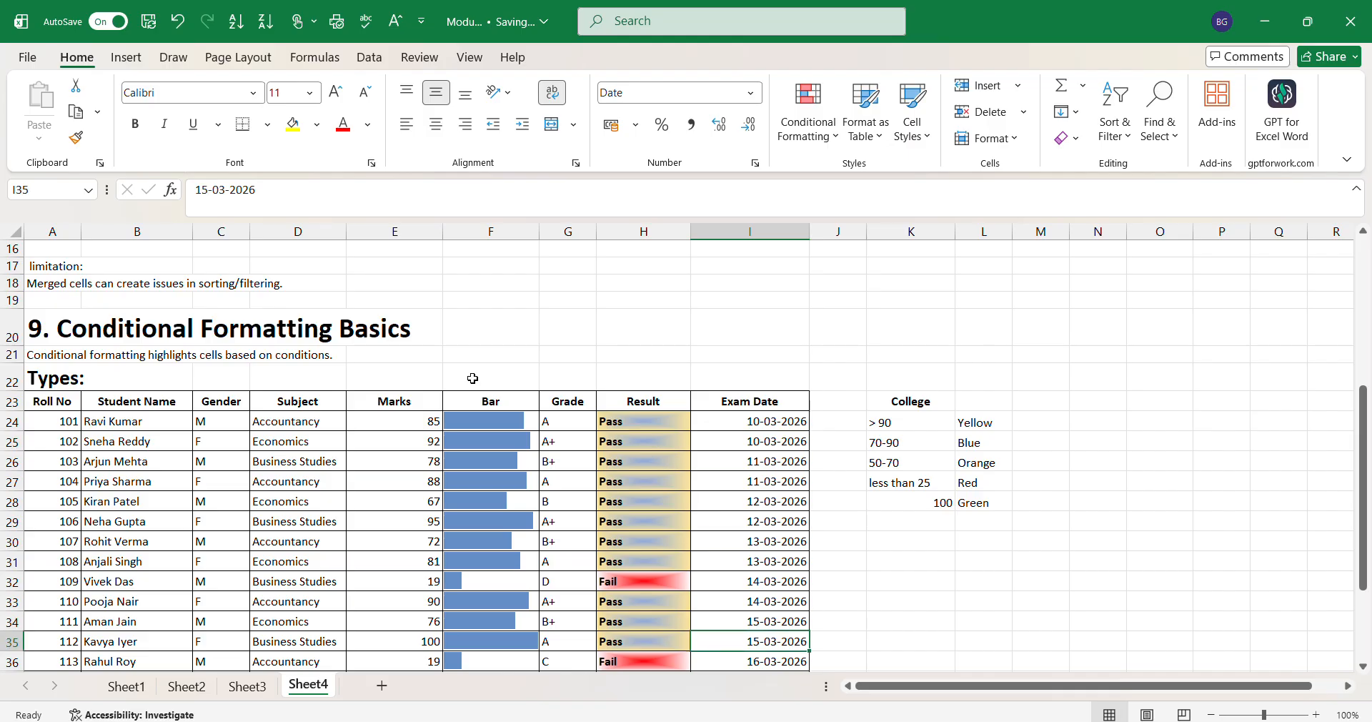
pyautogui.press('Down')
pyautogui.press('Down')
pyautogui.press('Down')
pyautogui.press('Down')
pyautogui.press('Down')
pyautogui.press('Down')
pyautogui.press('Down')
pyautogui.press('Down')
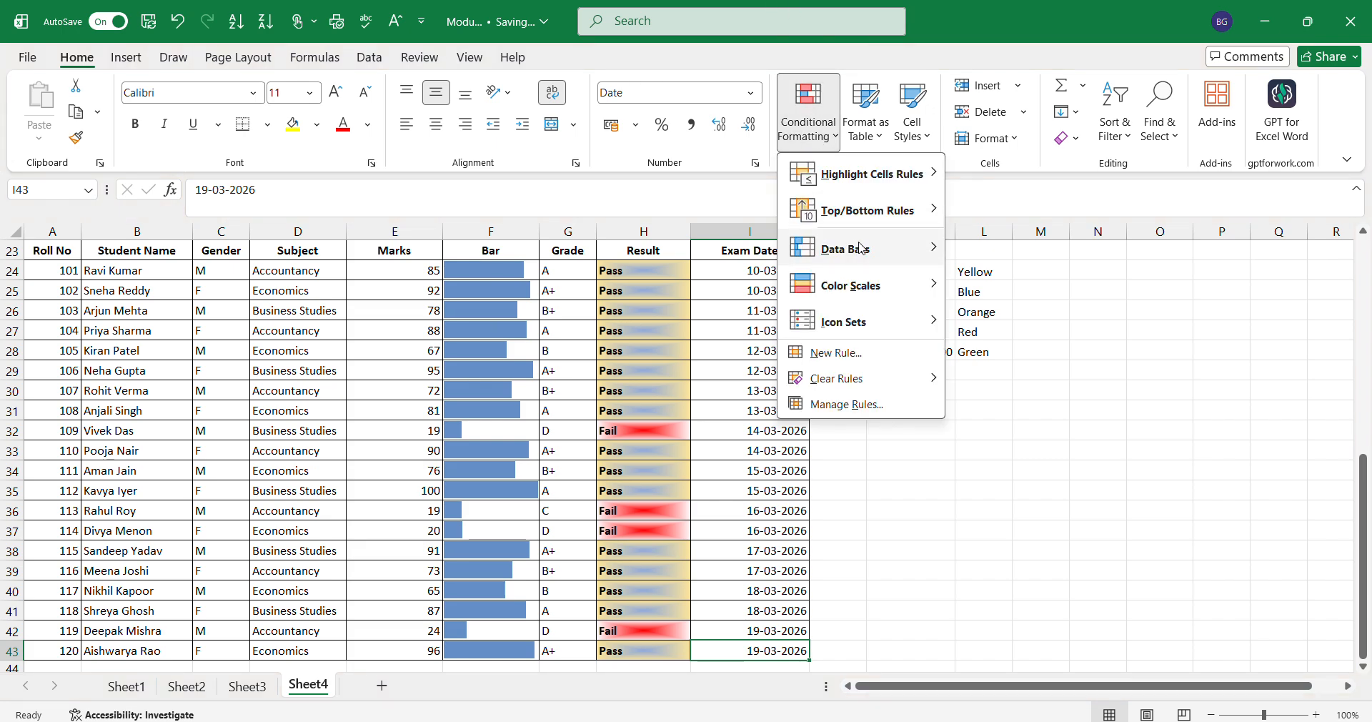
pyautogui.moveTo(863, 247)
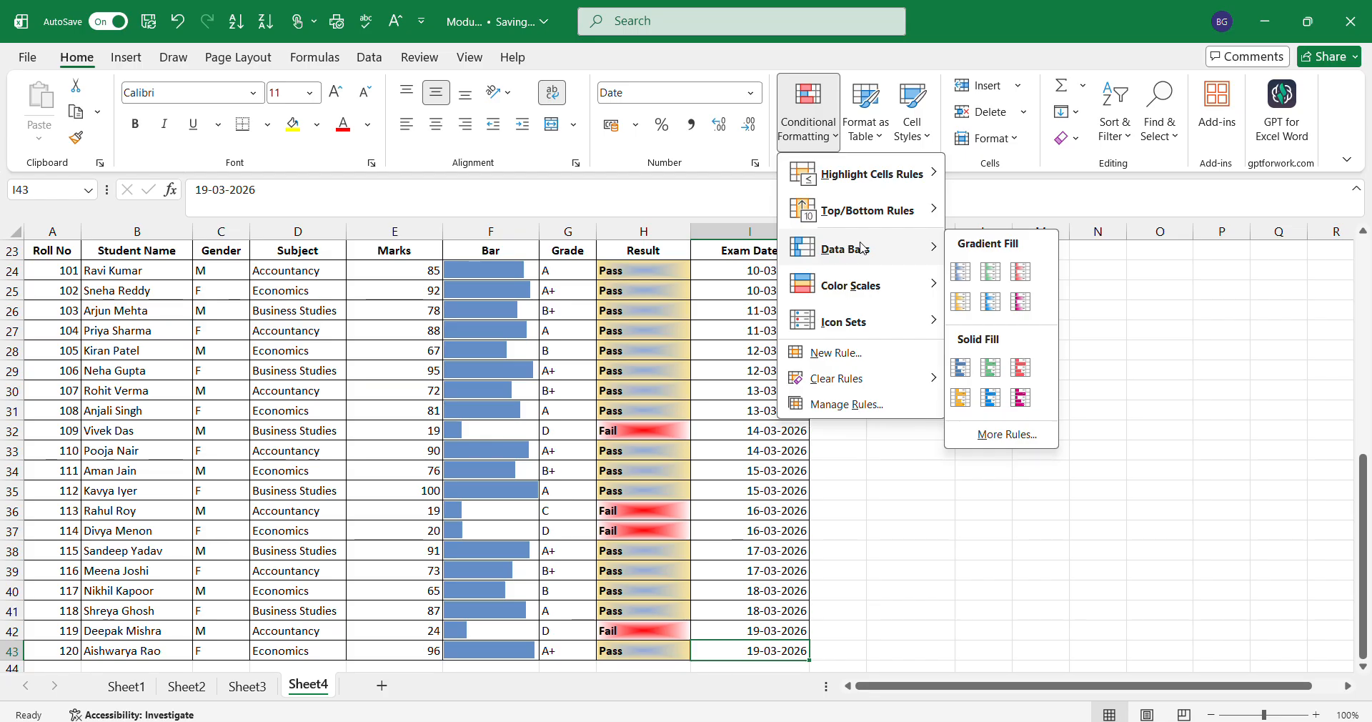